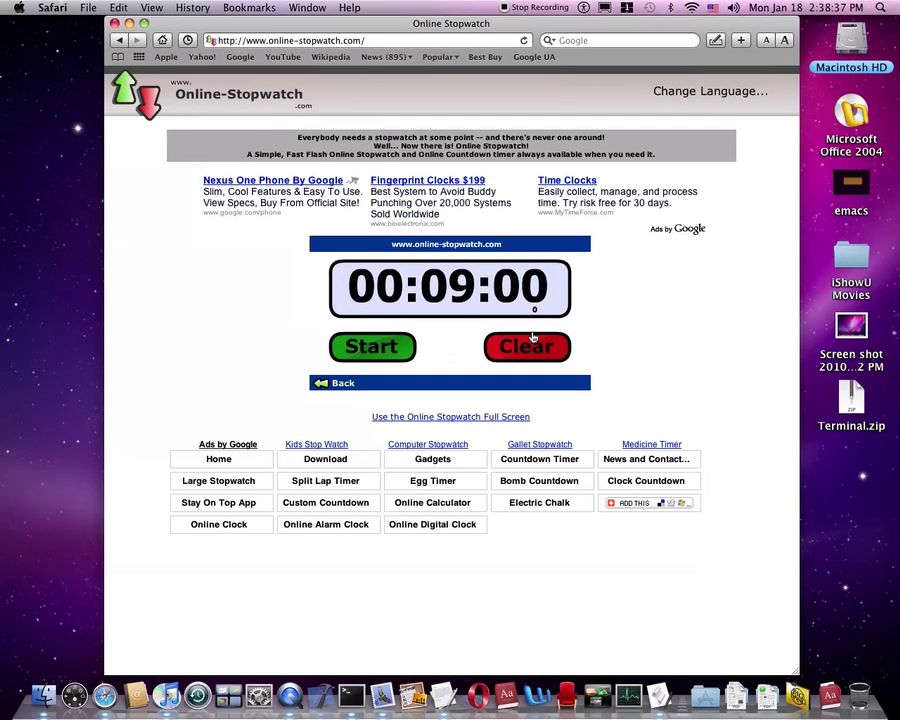
Minimize the Online Stopwatch browser window to clear the desktop
key(super+m)
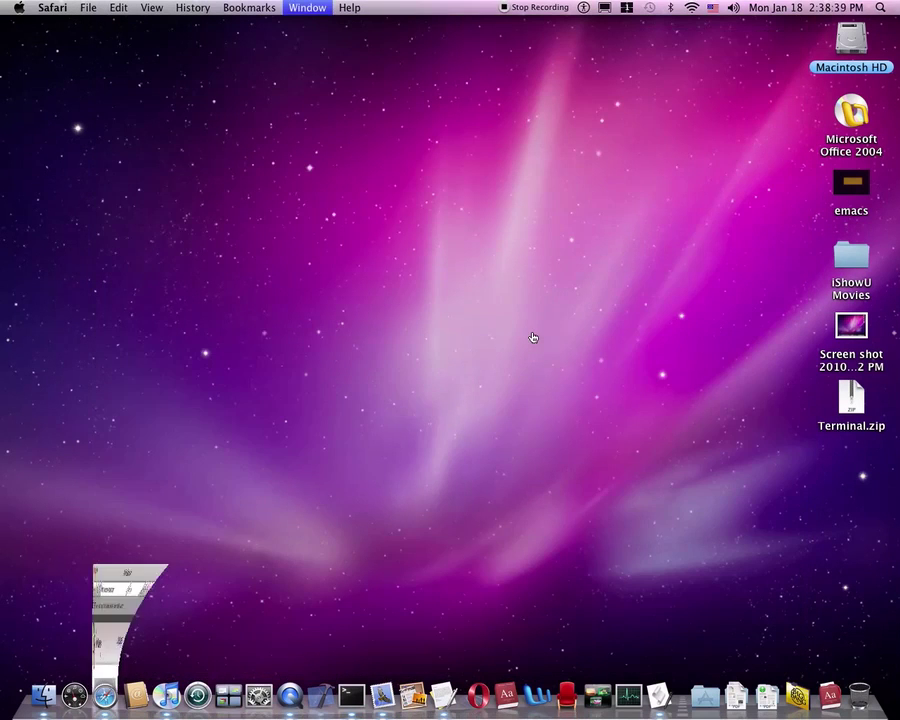
drag(532, 335, 387, 349)
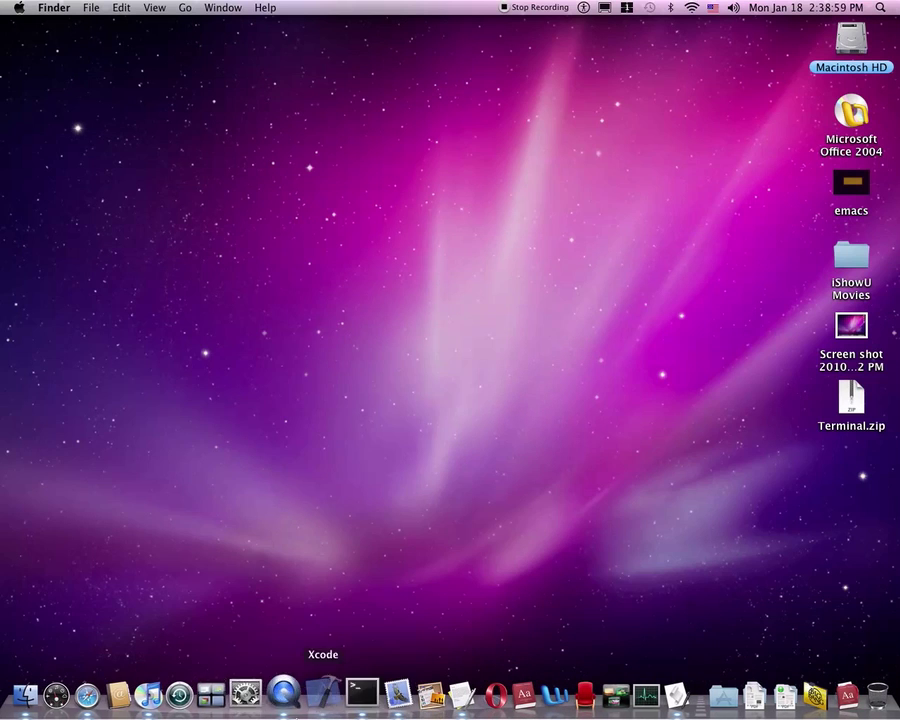
Open the home folder in a Finder window, try moving and narrowing the window, and close it
click(43, 692)
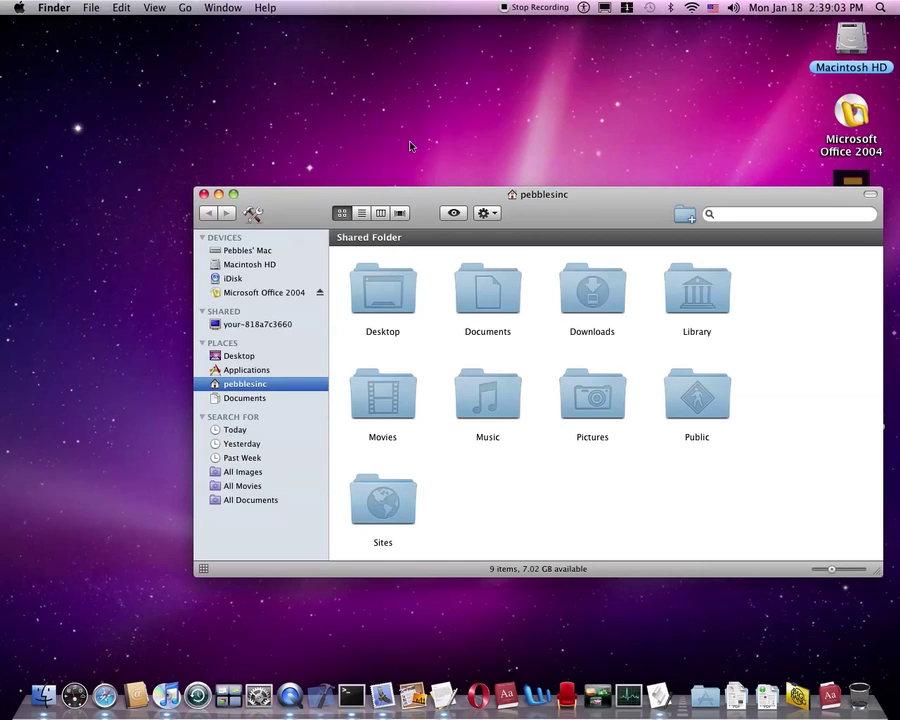
drag(531, 220, 447, 166)
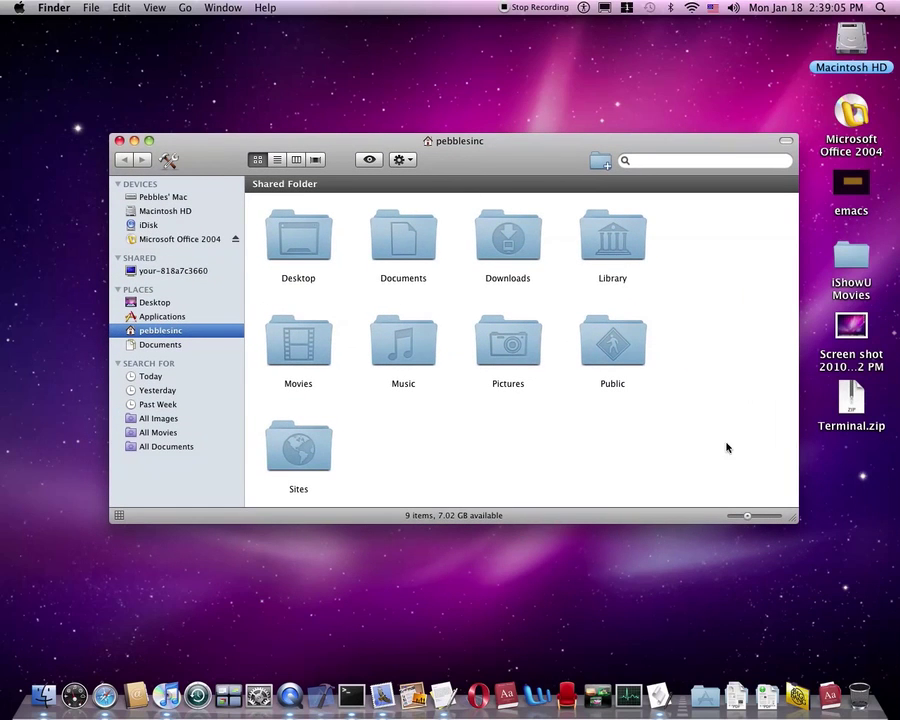
mouse_move(749, 519)
mouse_down()
mouse_move(790, 524)
mouse_move(748, 518)
mouse_up()
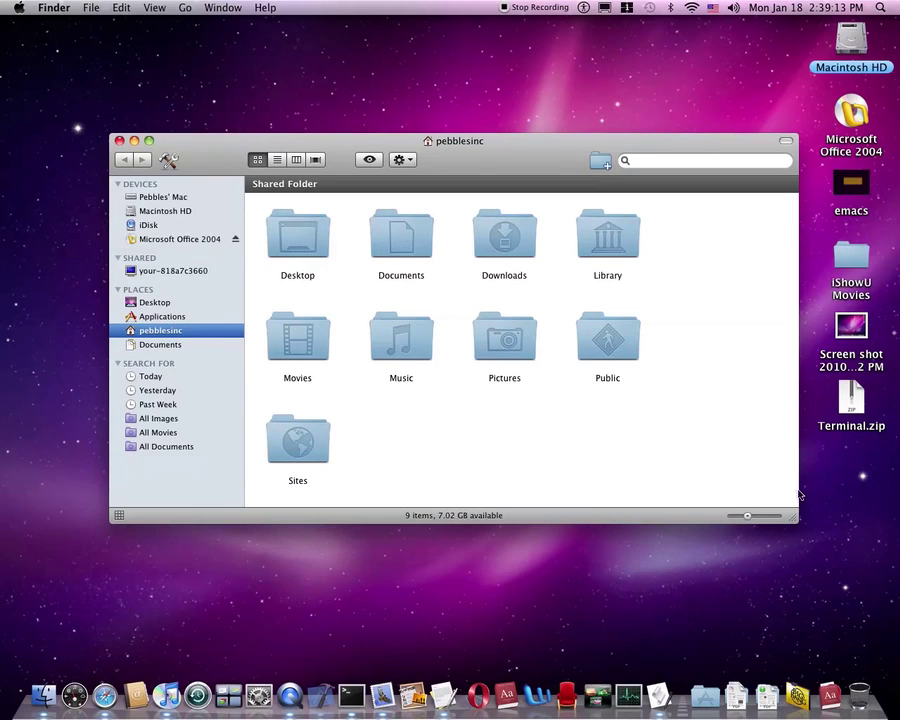
drag(796, 518, 760, 518)
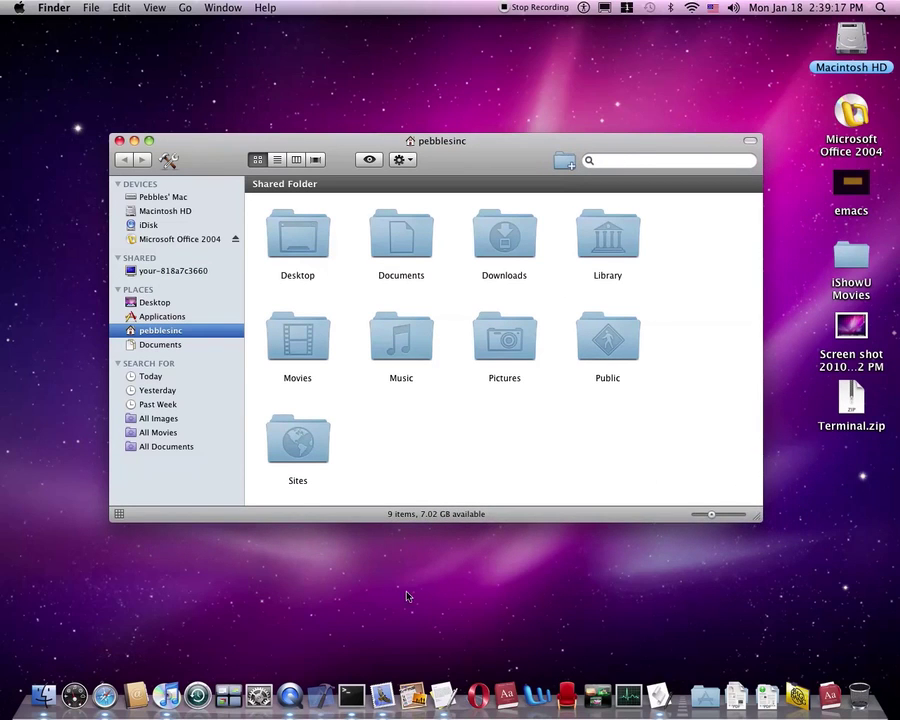
drag(89, 509, 92, 472)
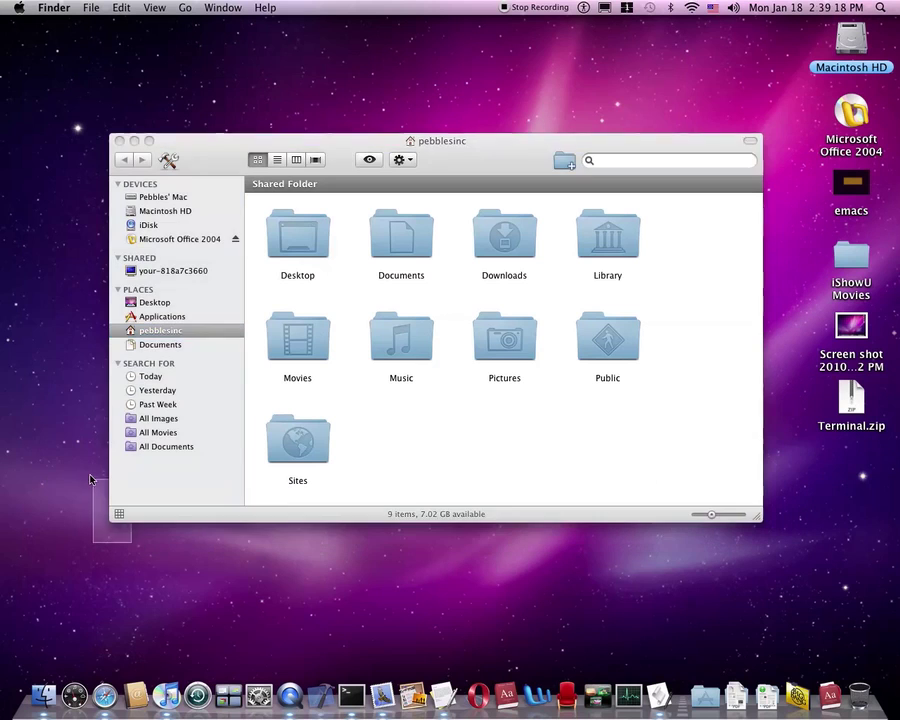
click(148, 465)
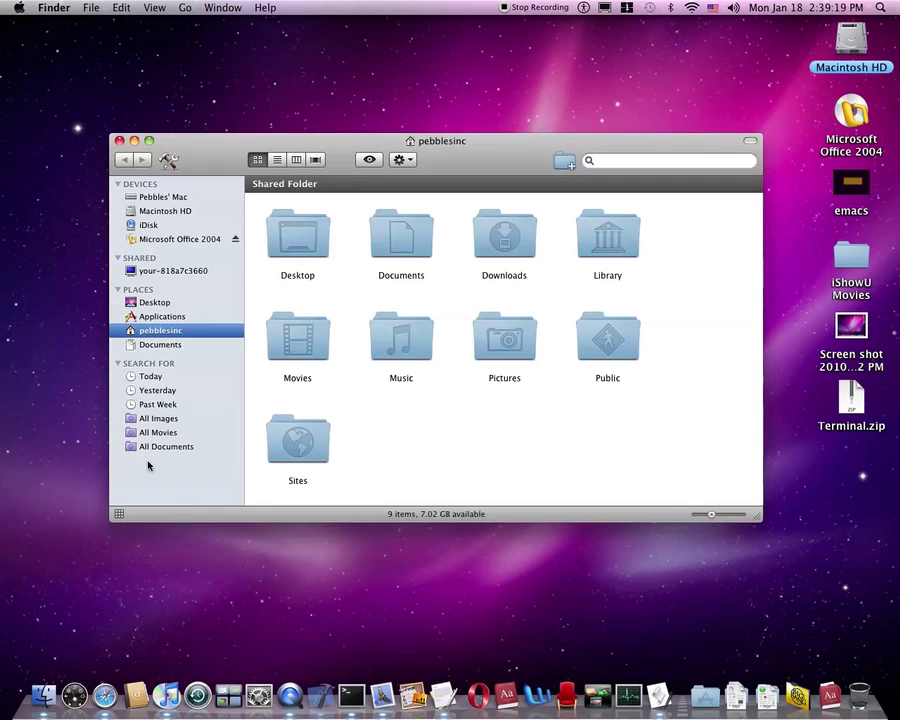
click(119, 141)
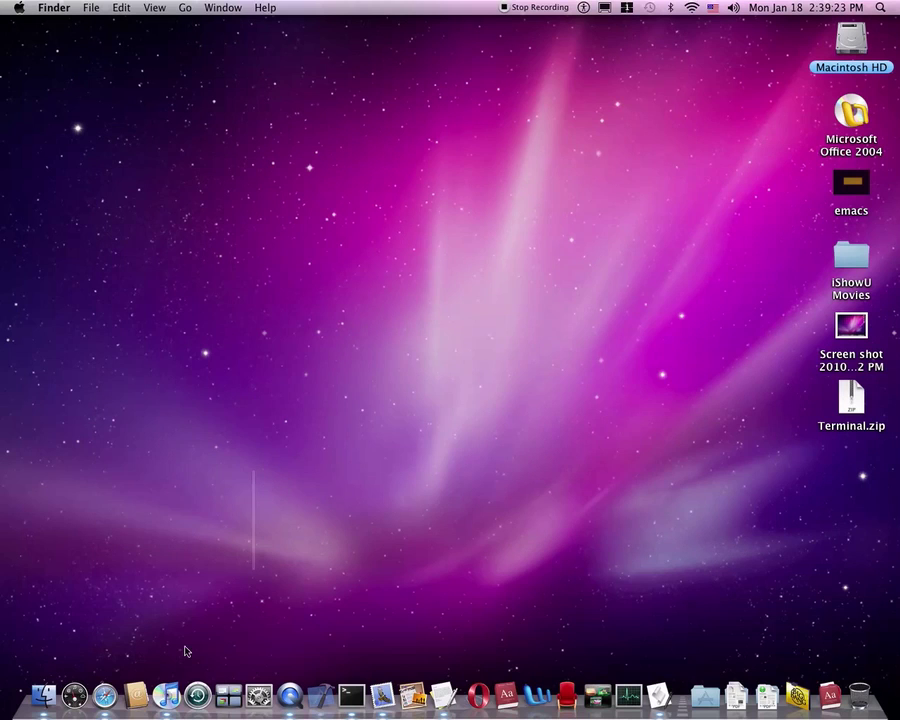
View Safari's Top Sites page and the iTunes music library, closing or minimizing each window when done
click(105, 695)
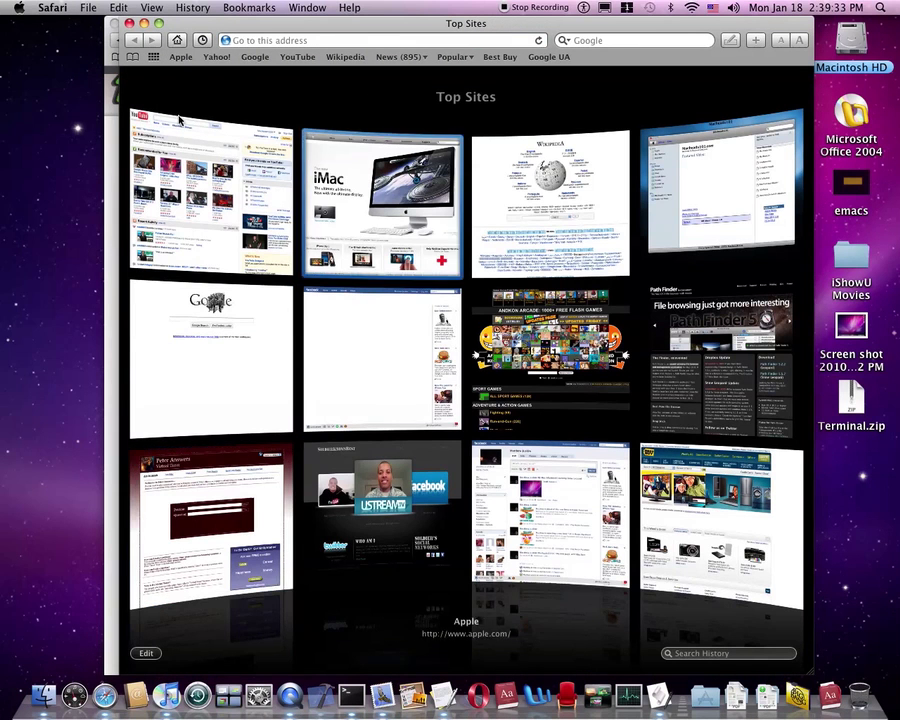
click(128, 22)
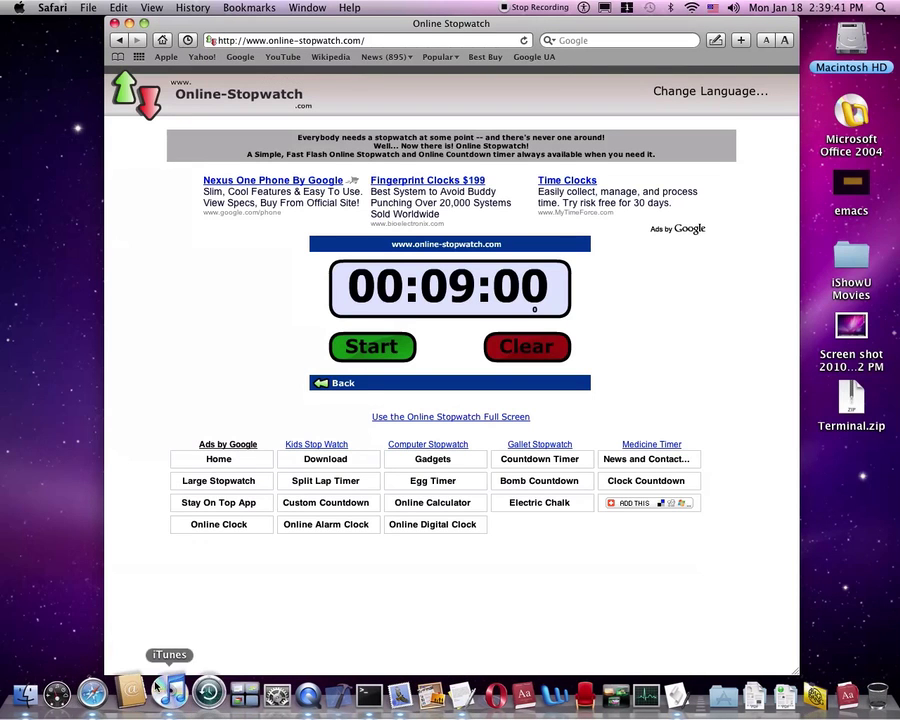
key(super+m)
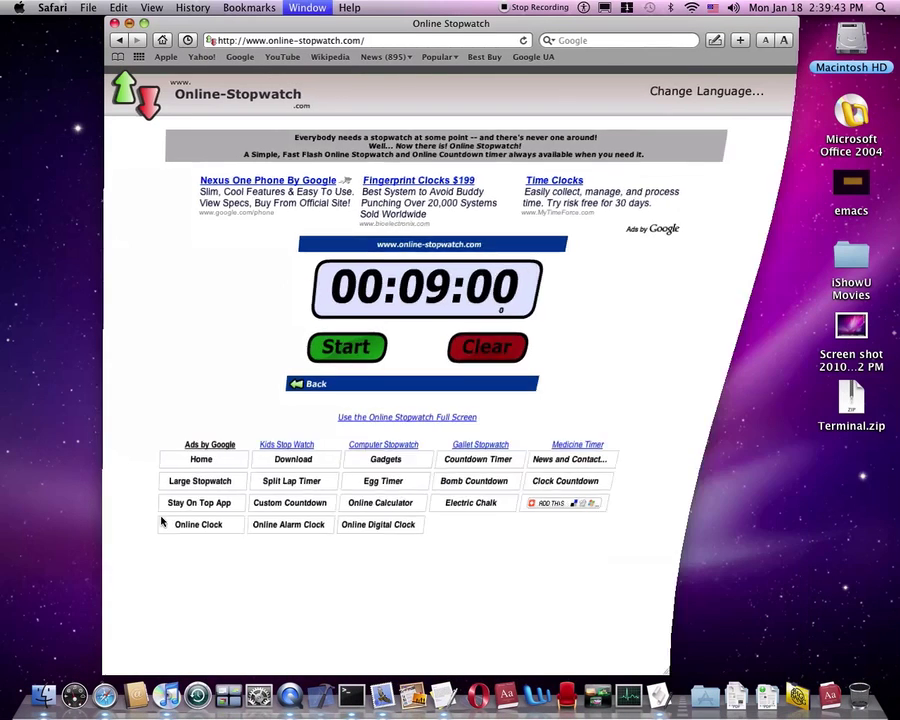
click(166, 690)
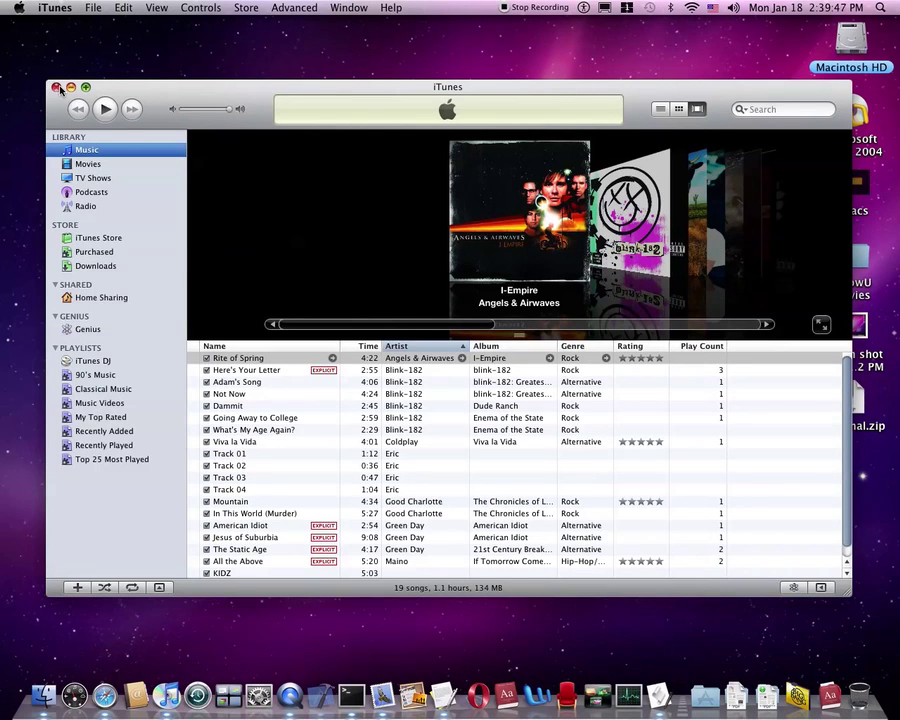
click(56, 87)
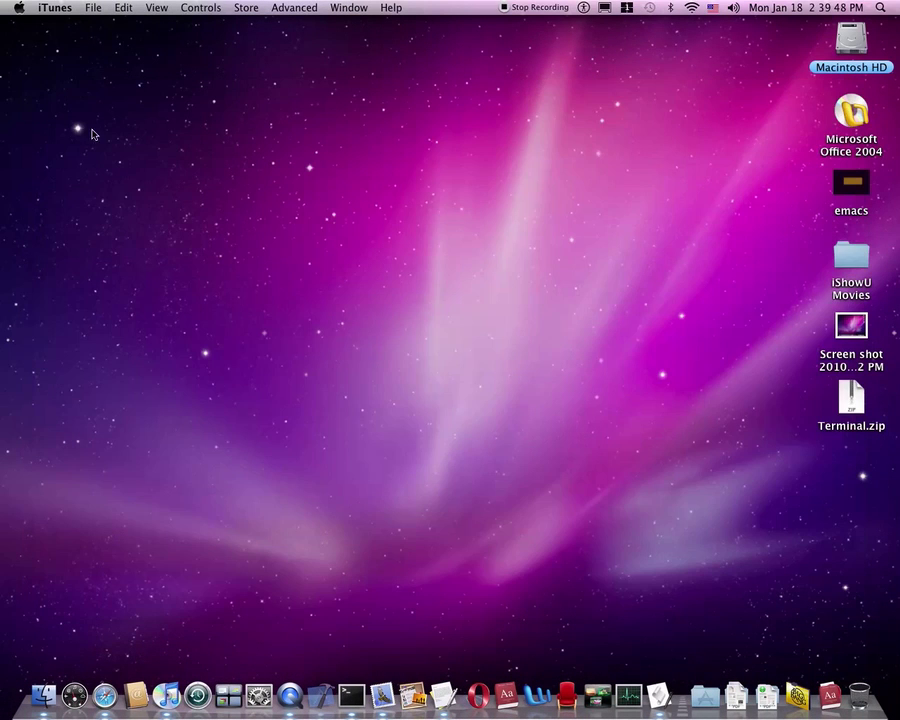
Open the desktop picture settings in System Preferences and toggle the translucent menu bar off and back on
click(259, 694)
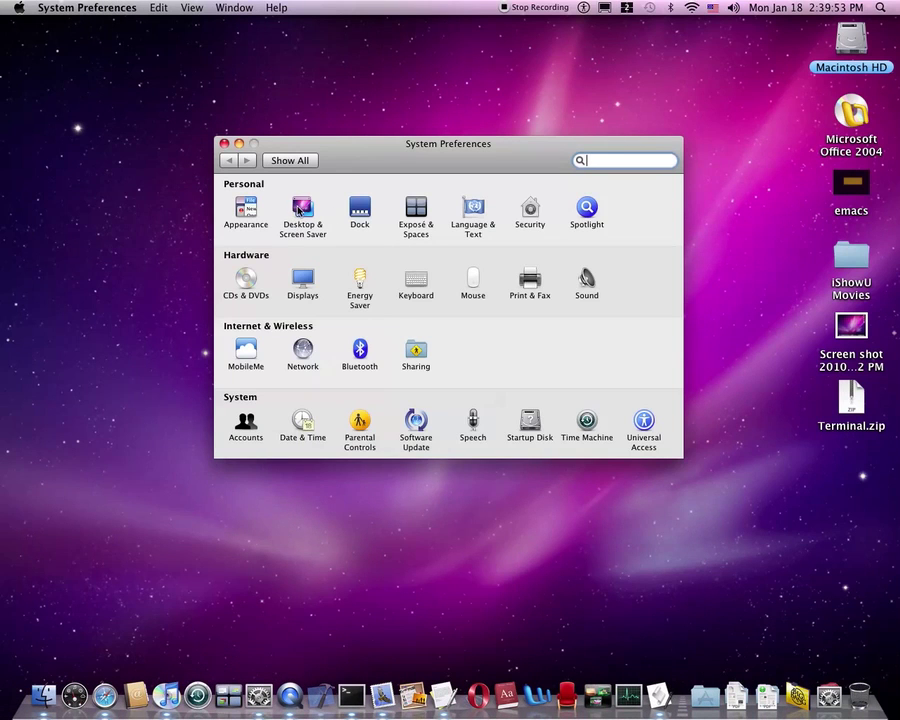
click(302, 212)
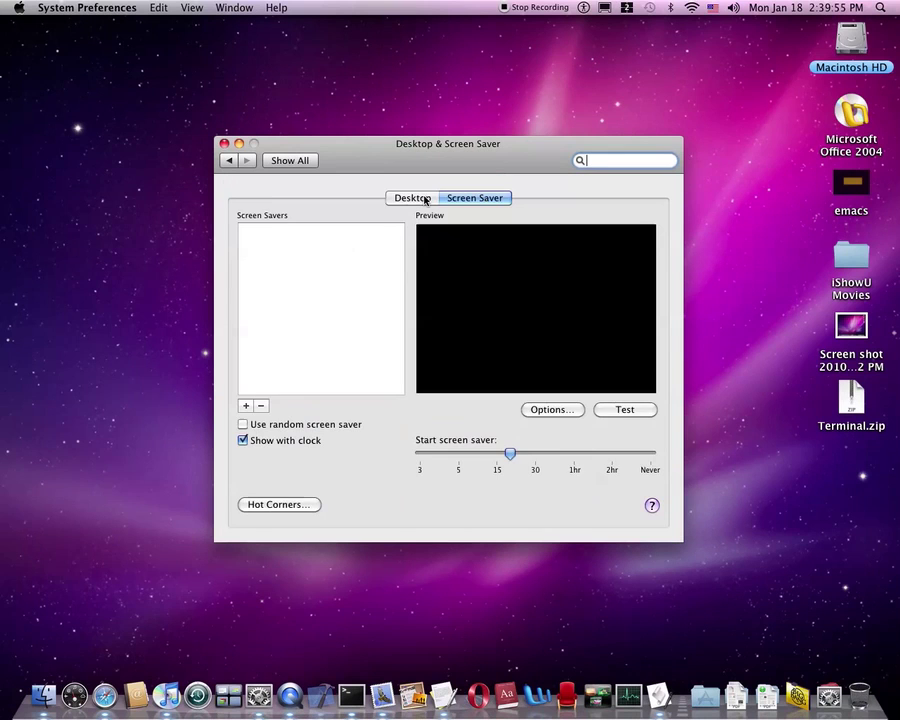
click(424, 199)
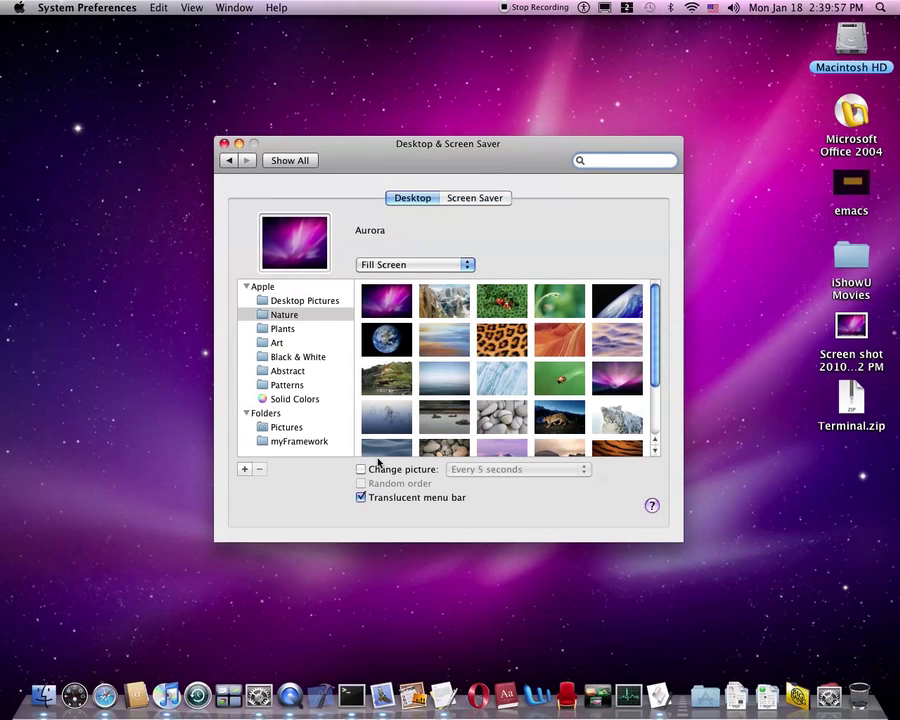
click(361, 498)
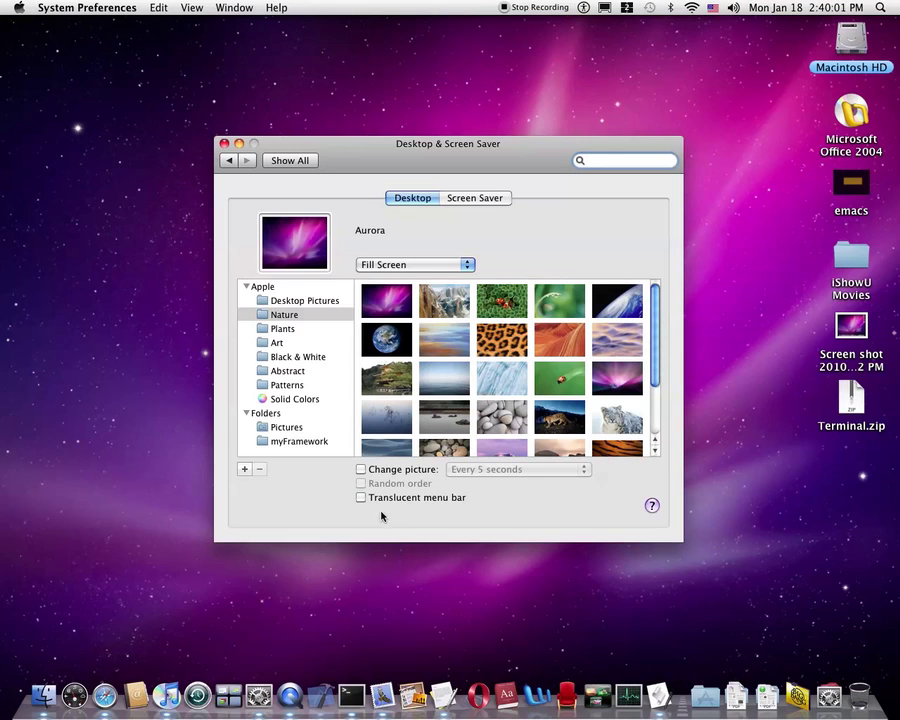
click(361, 499)
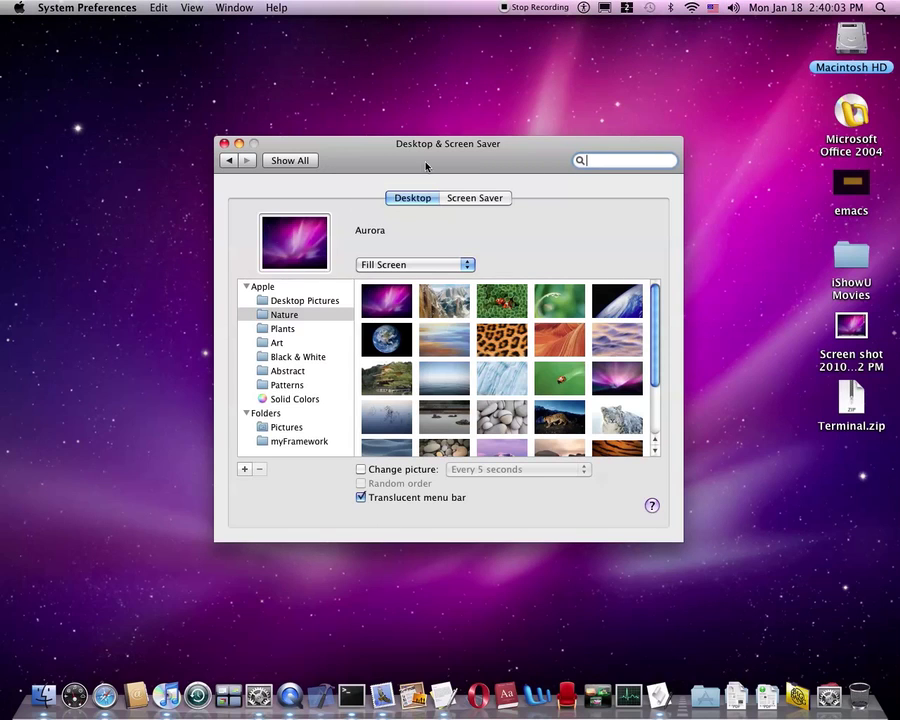
View the screen saver settings and examine the symbol and text substitution list in Language & Text
click(452, 198)
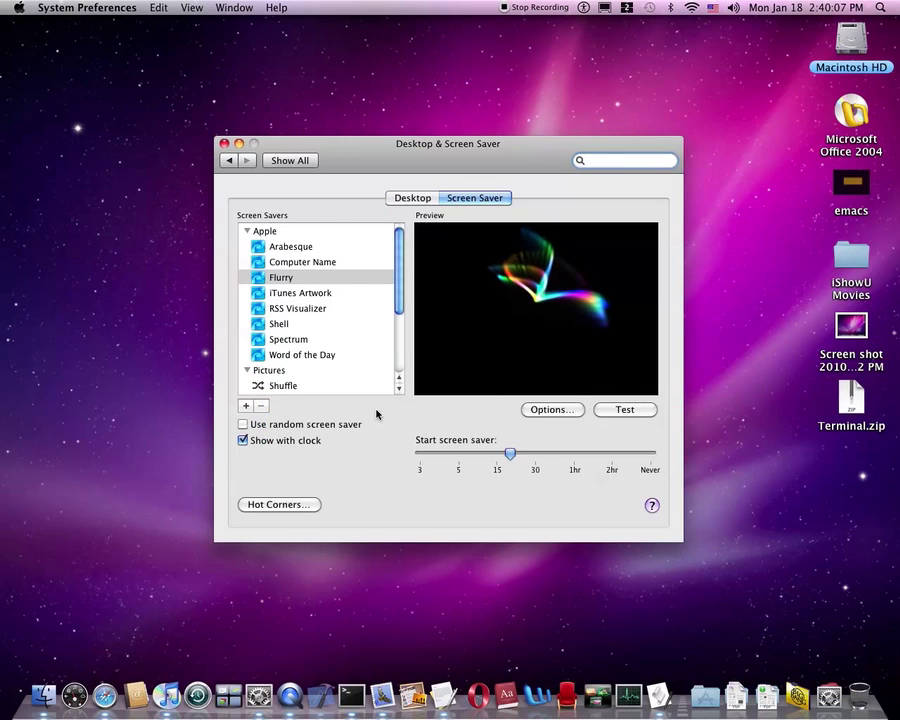
click(302, 160)
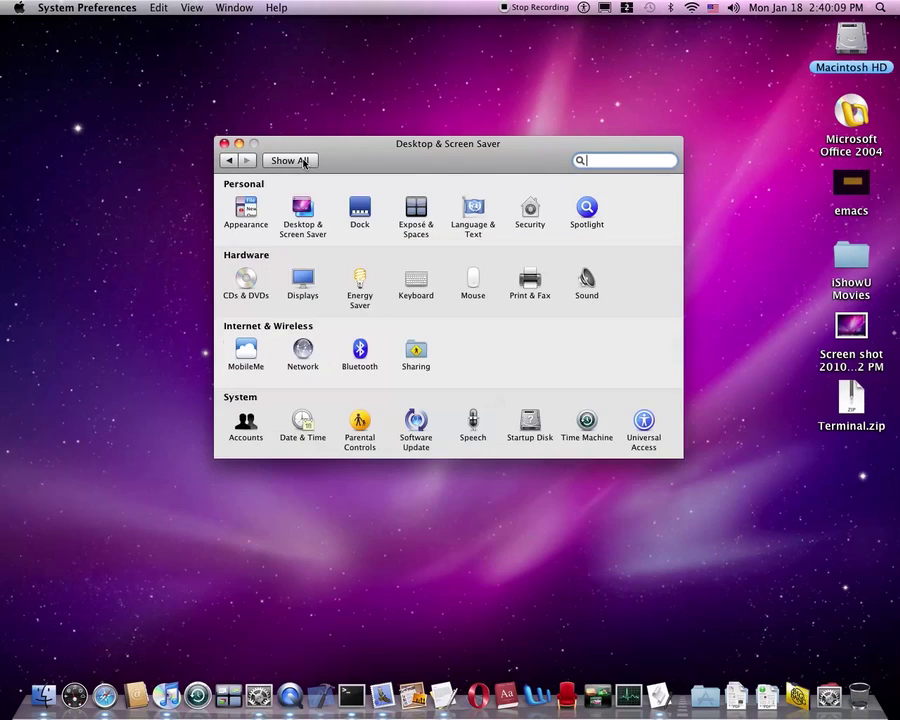
click(475, 212)
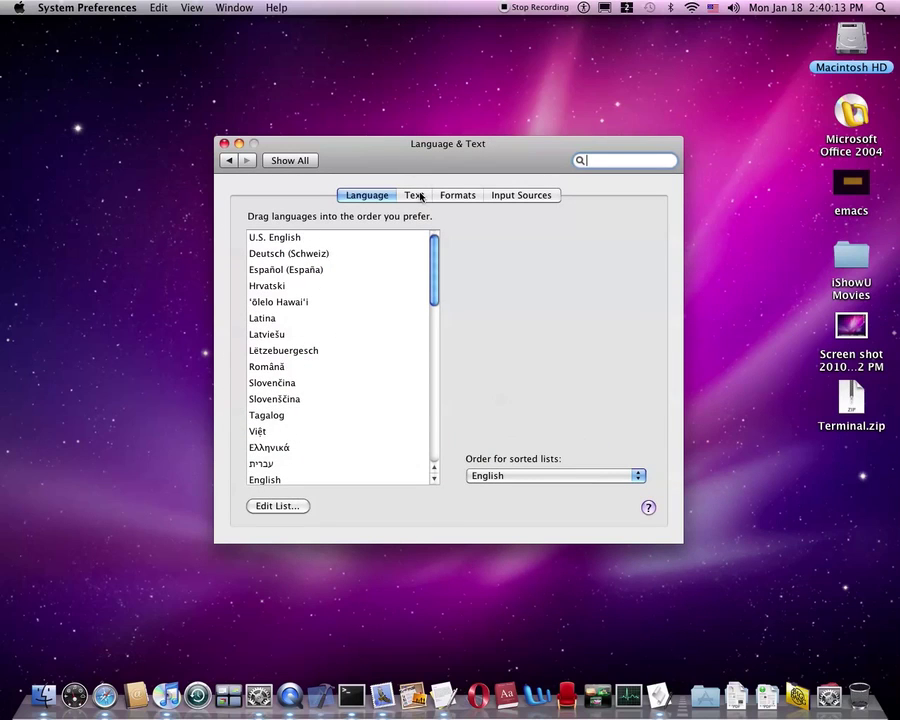
click(415, 196)
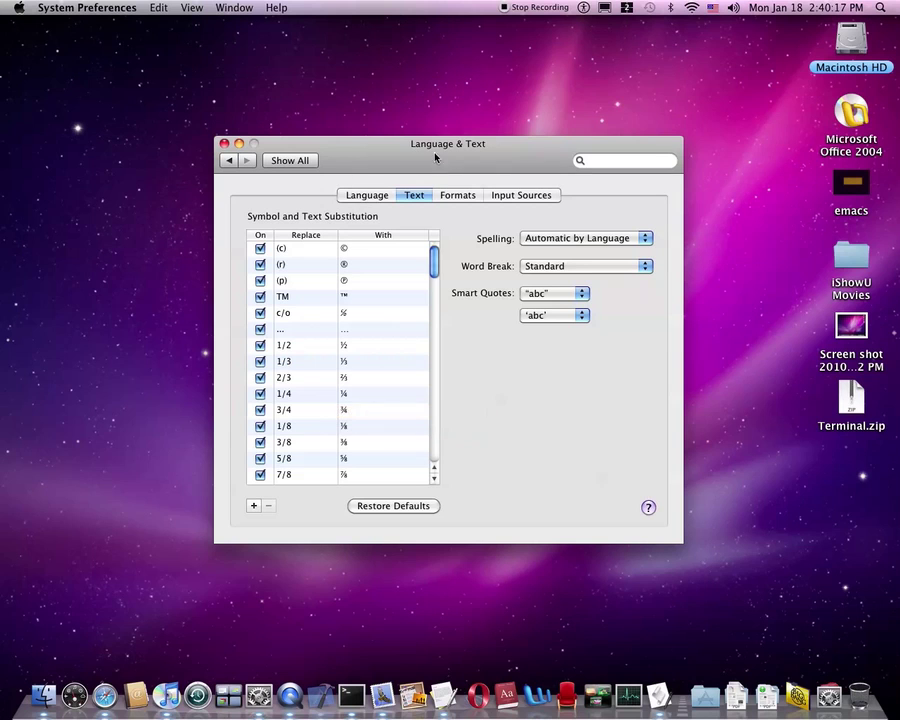
click(297, 161)
click(487, 222)
scroll(372, 299, down, 10)
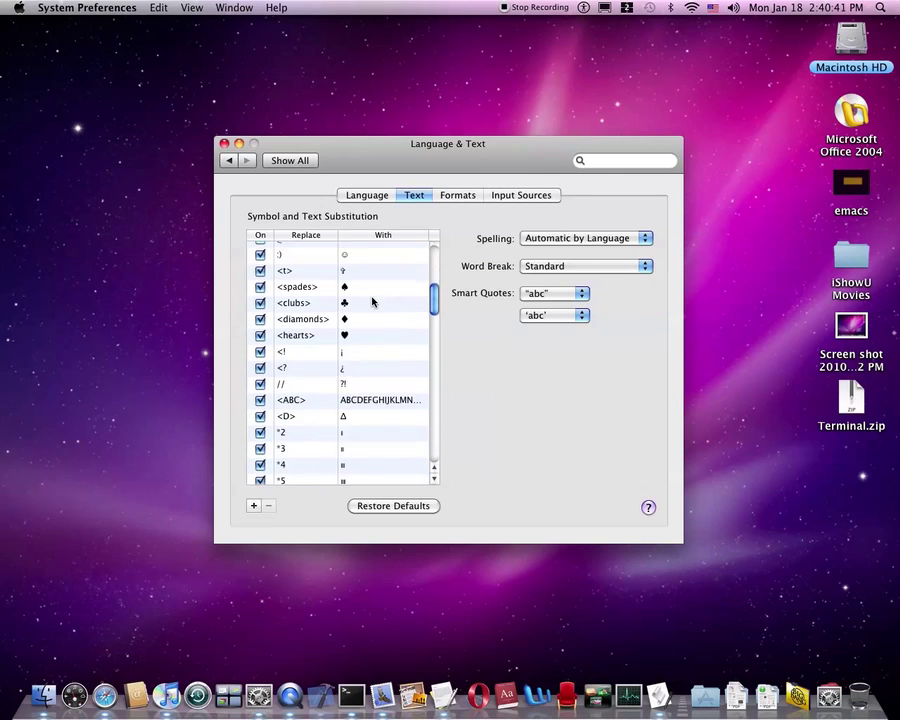
scroll(331, 275, up, 10)
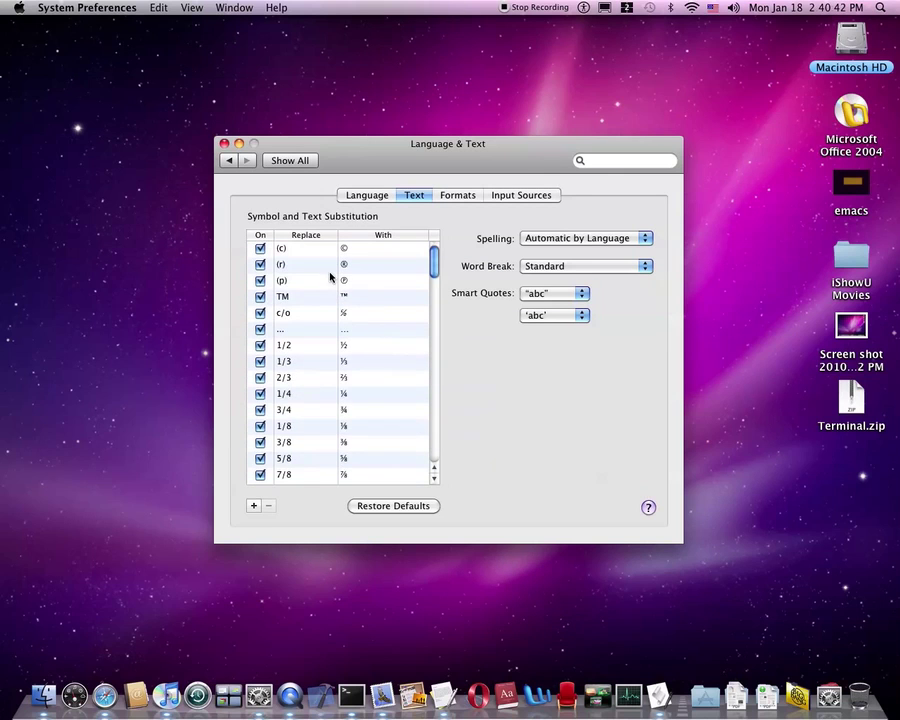
Add a blank entry to the symbol and text substitution list and delete it
click(254, 506)
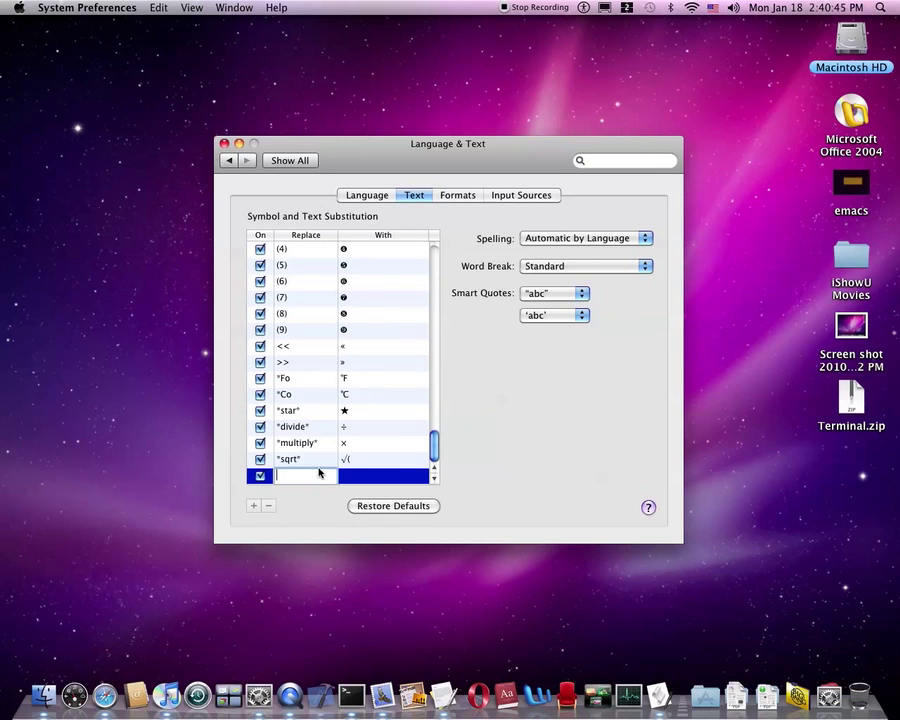
click(346, 476)
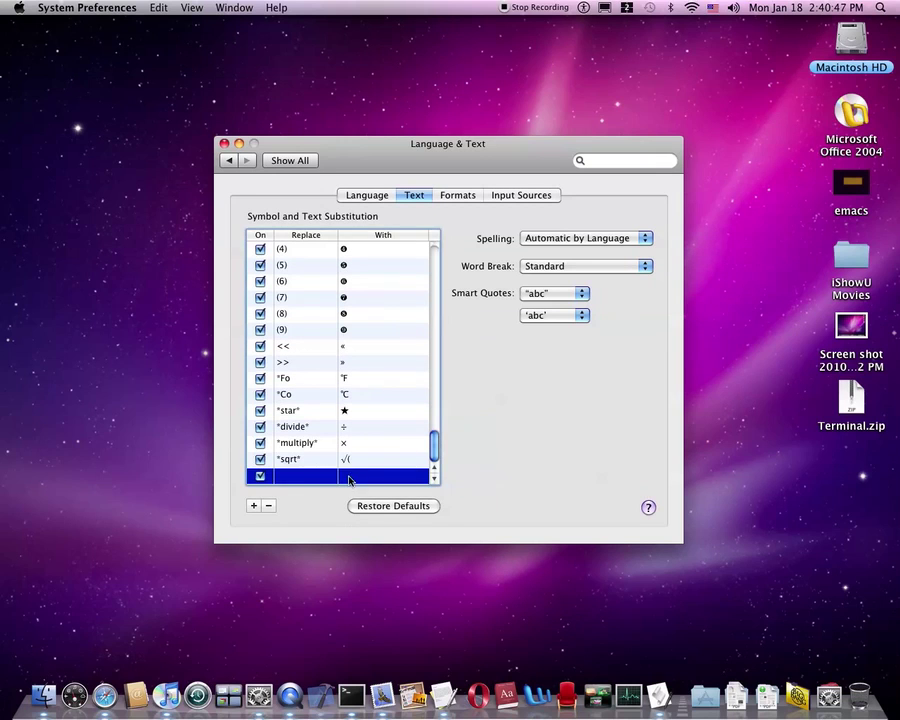
click(267, 507)
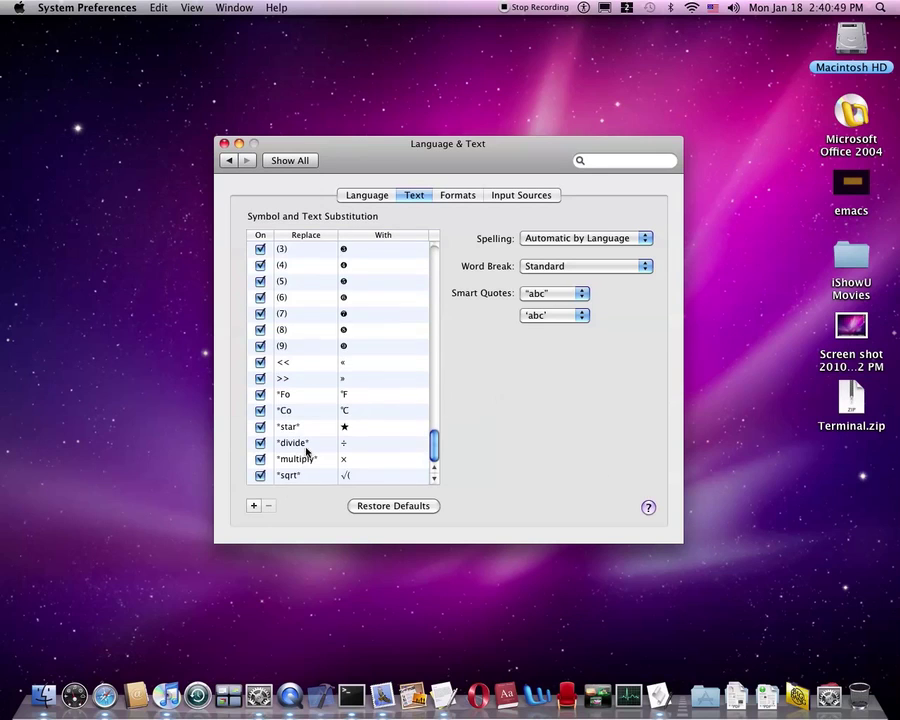
View the special characters palette, close it, and return to the overview of all preferences
scroll(308, 440, up, 10)
click(158, 7)
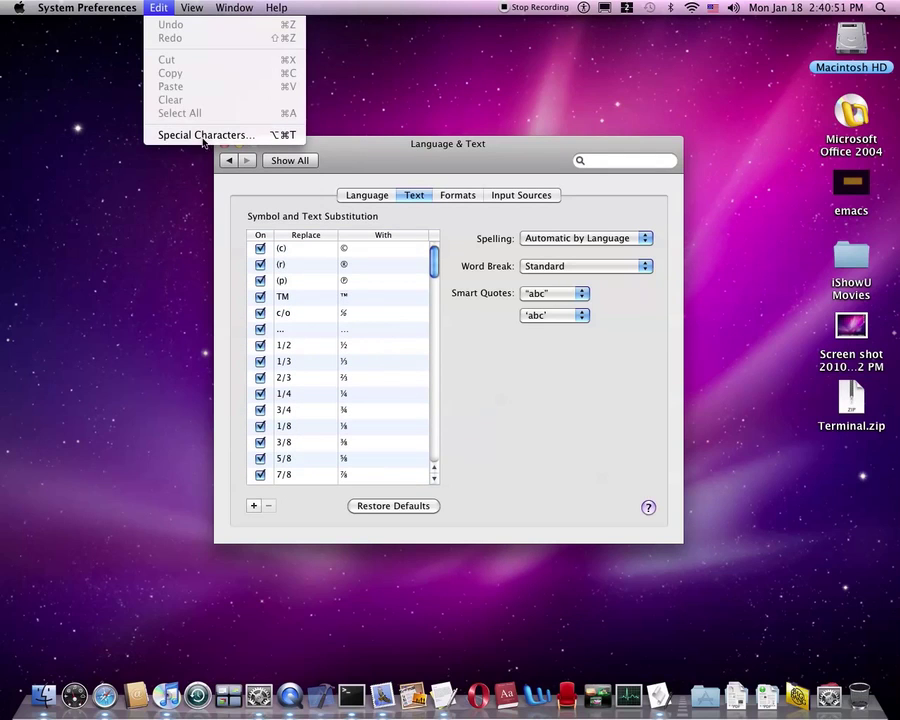
key(Return)
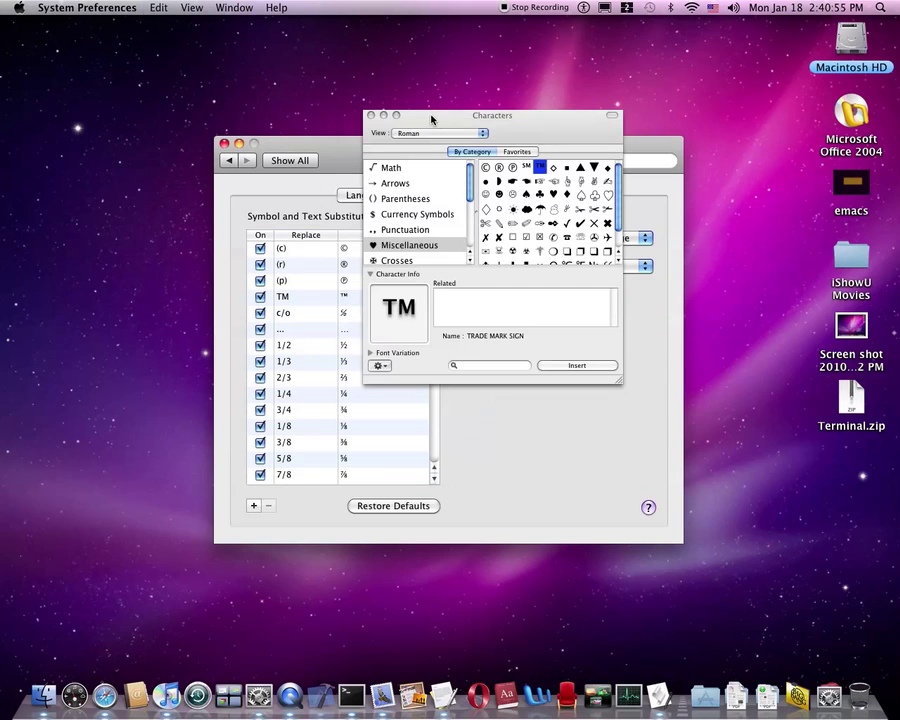
click(369, 115)
click(288, 161)
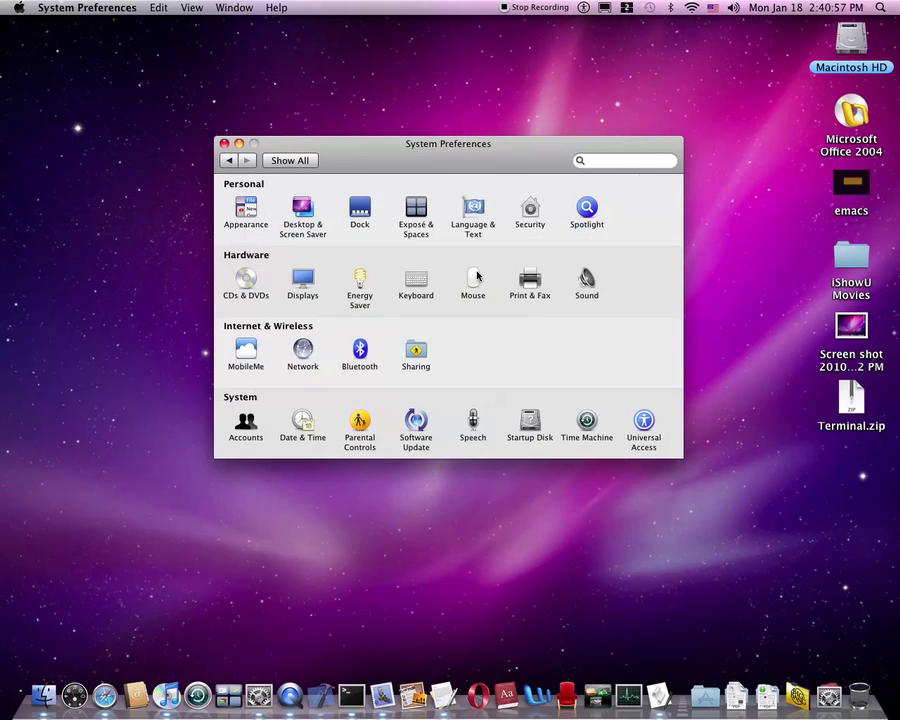
Review the time zone and menu bar clock options in Date & Time and return to the preferences overview
click(305, 421)
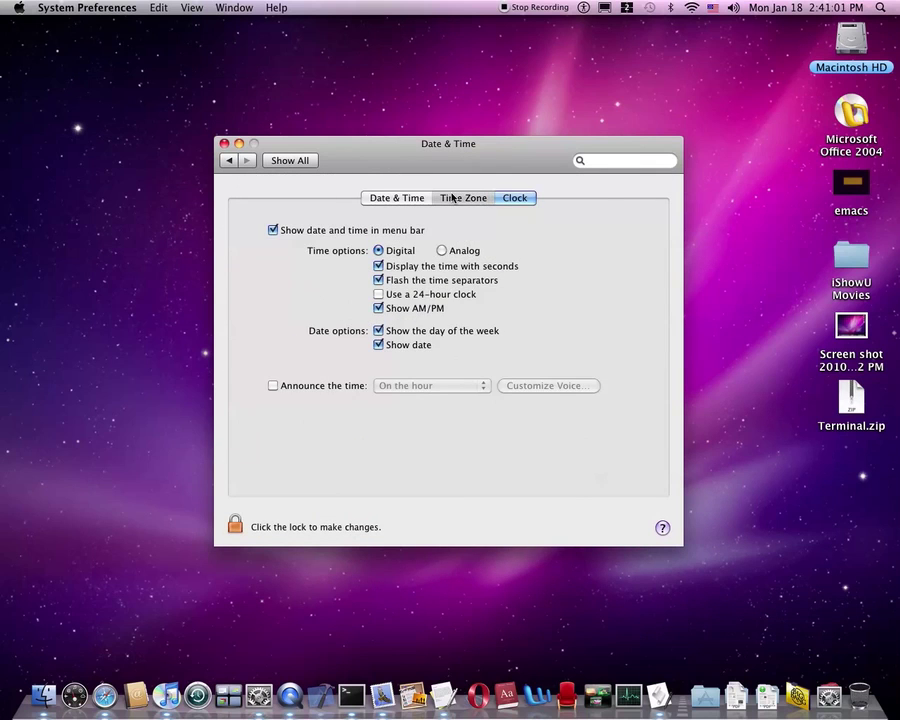
click(445, 197)
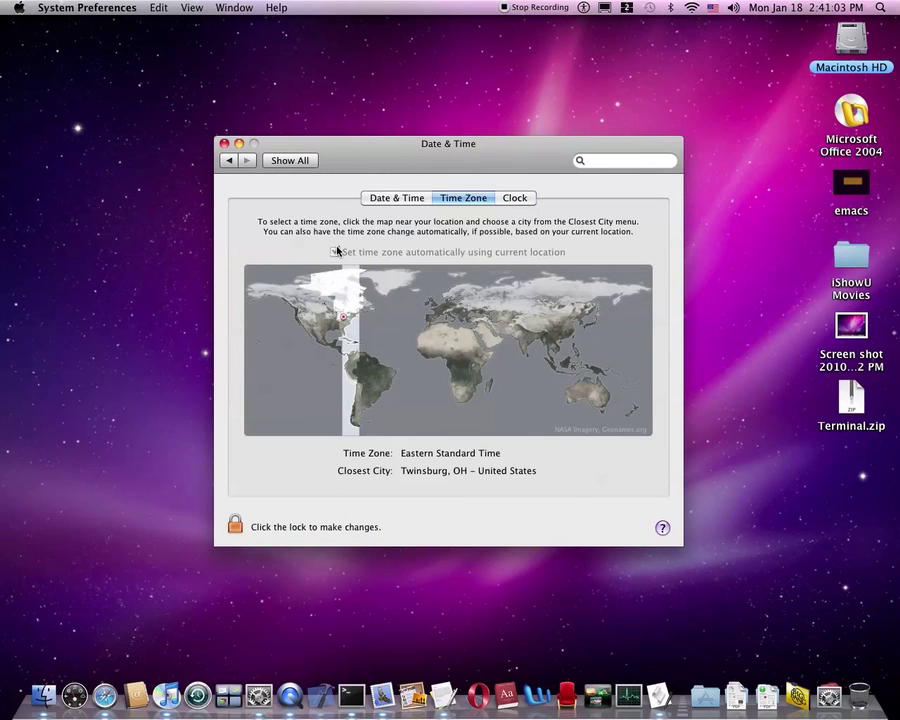
click(502, 200)
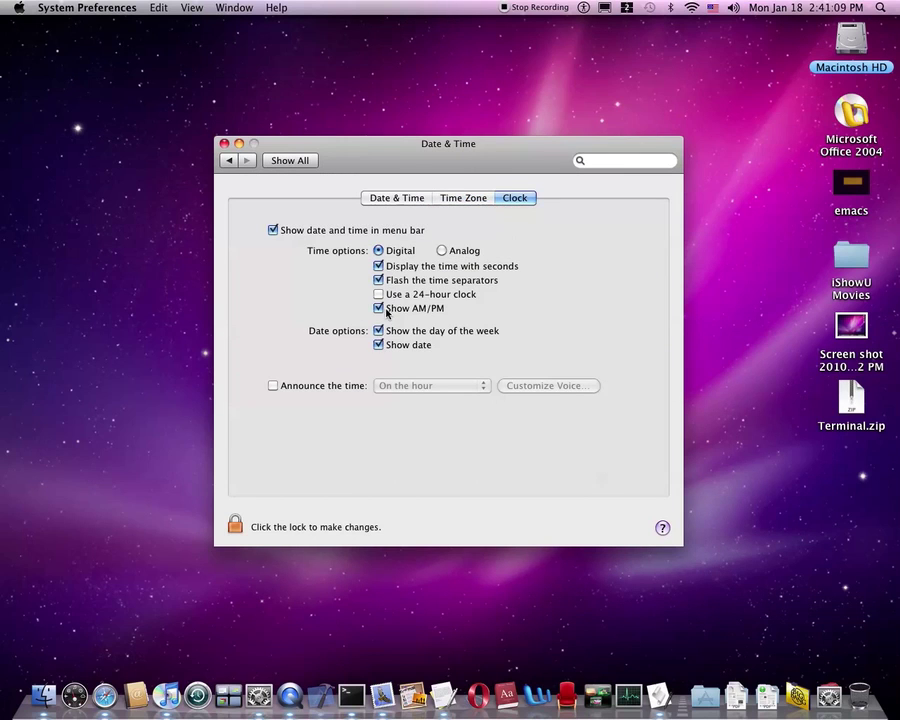
click(379, 344)
click(290, 161)
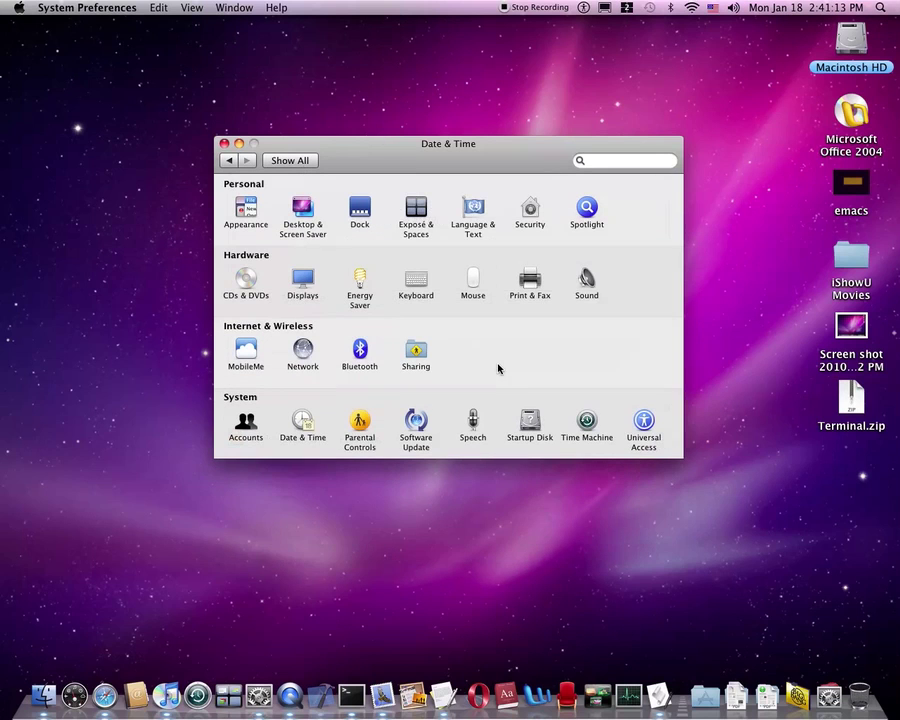
Open the VoiceOver Utility from Universal Access, toggle the welcome dialog option, and close the utility
click(644, 423)
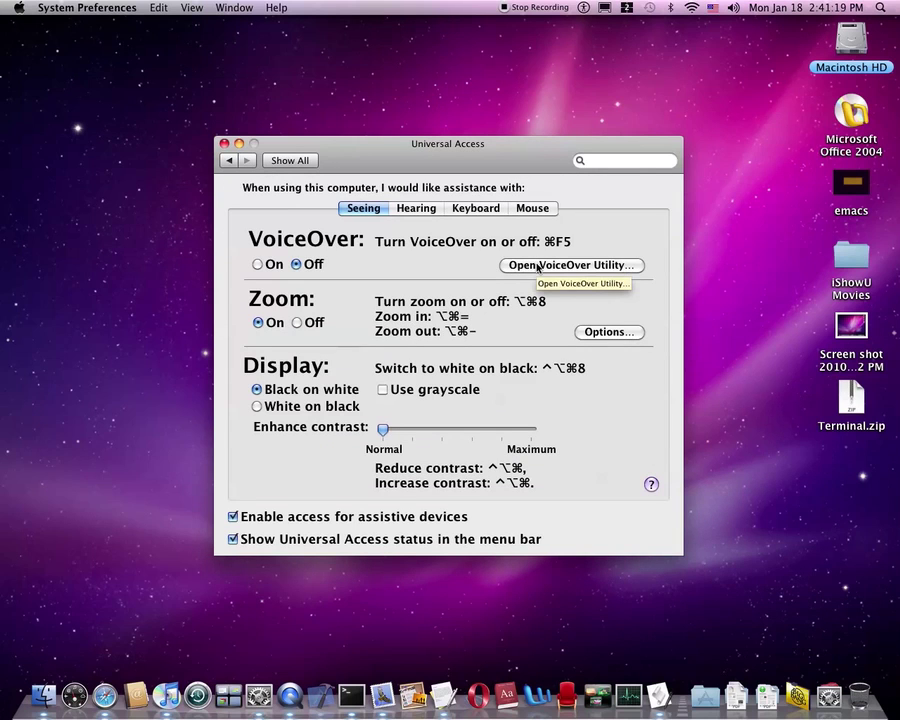
click(538, 266)
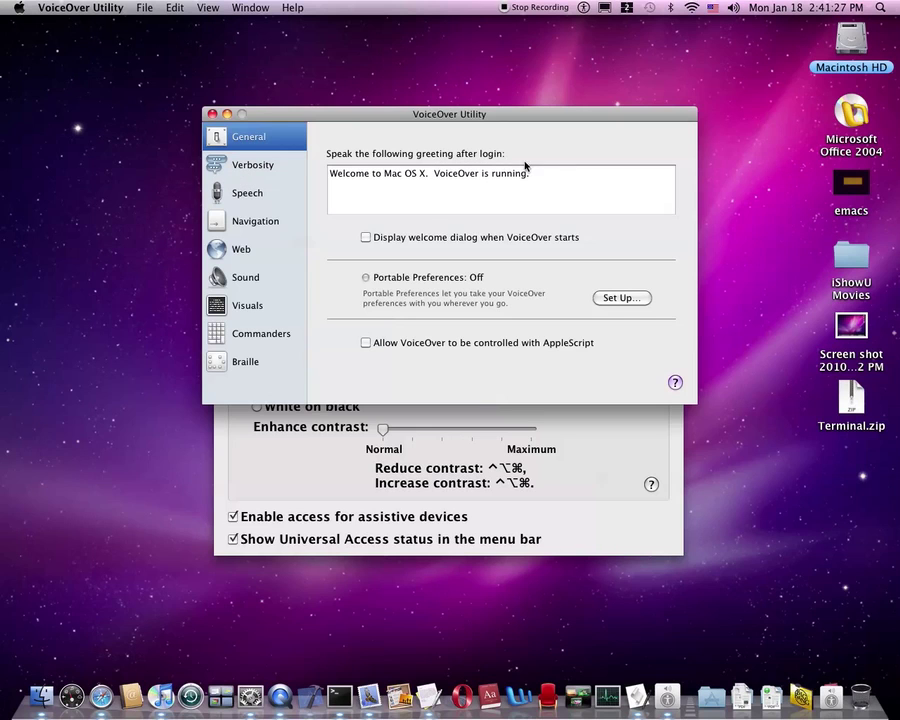
click(367, 238)
click(212, 114)
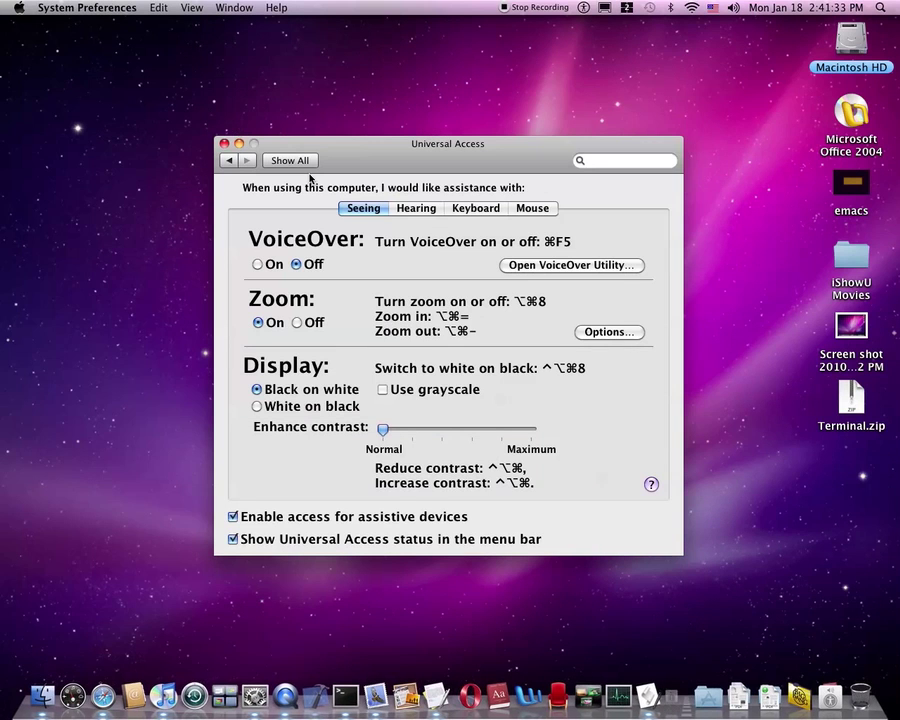
Leave the Universal Access settings and close the System Preferences window
click(297, 164)
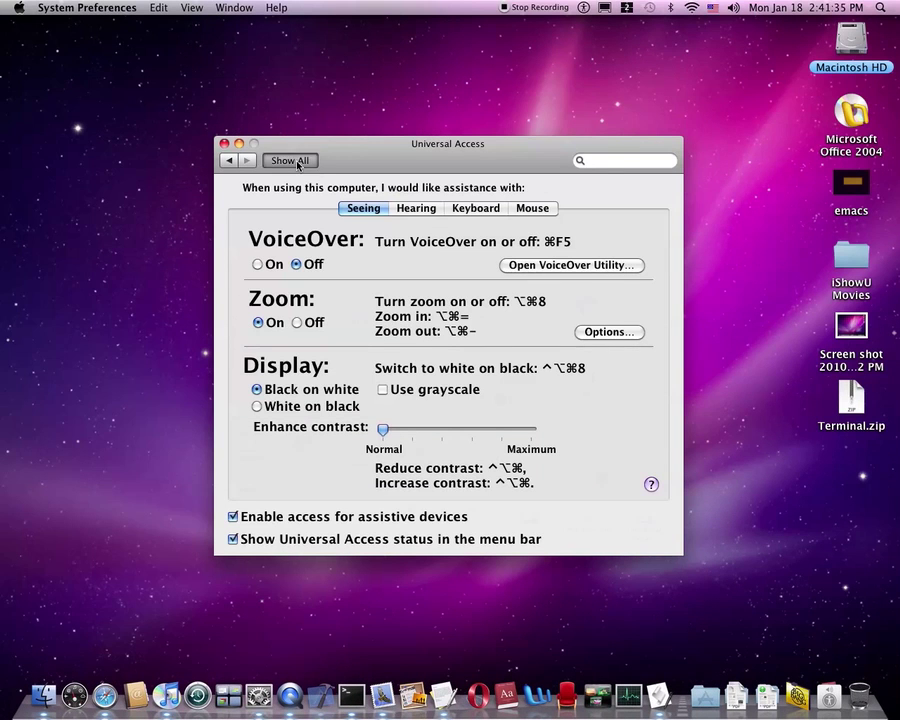
click(225, 145)
drag(231, 153, 331, 260)
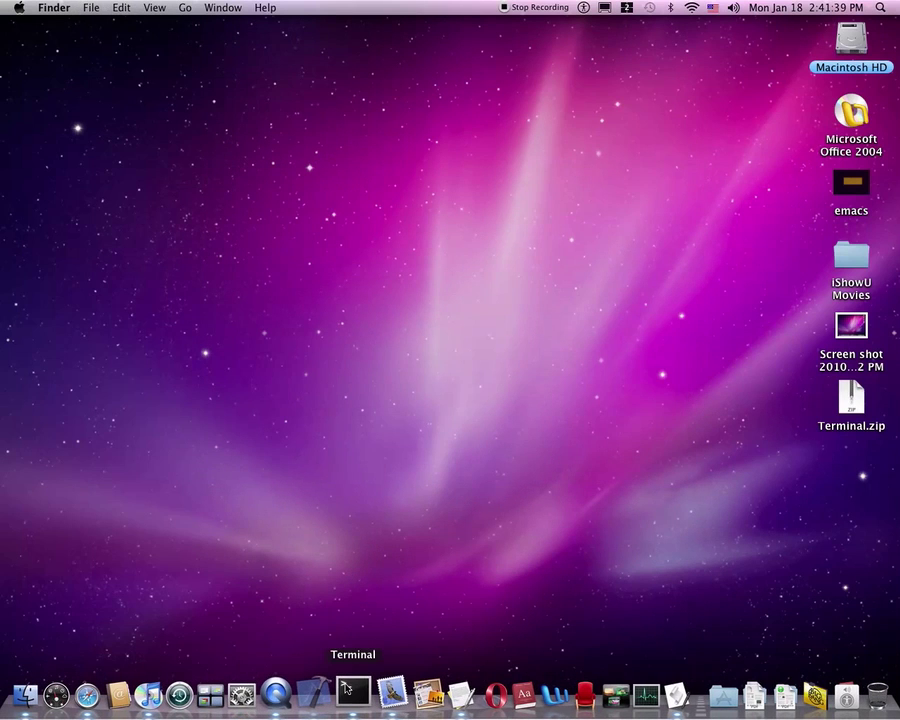
Switch to QuickTime Player and look over its movie, audio and screen recording commands and its application commands
click(287, 690)
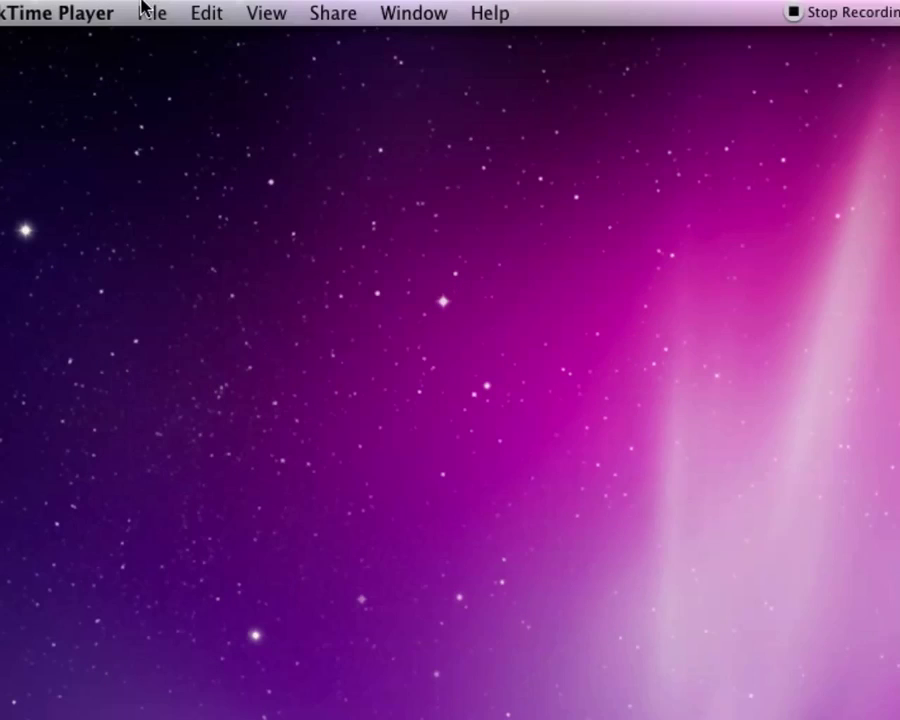
click(146, 10)
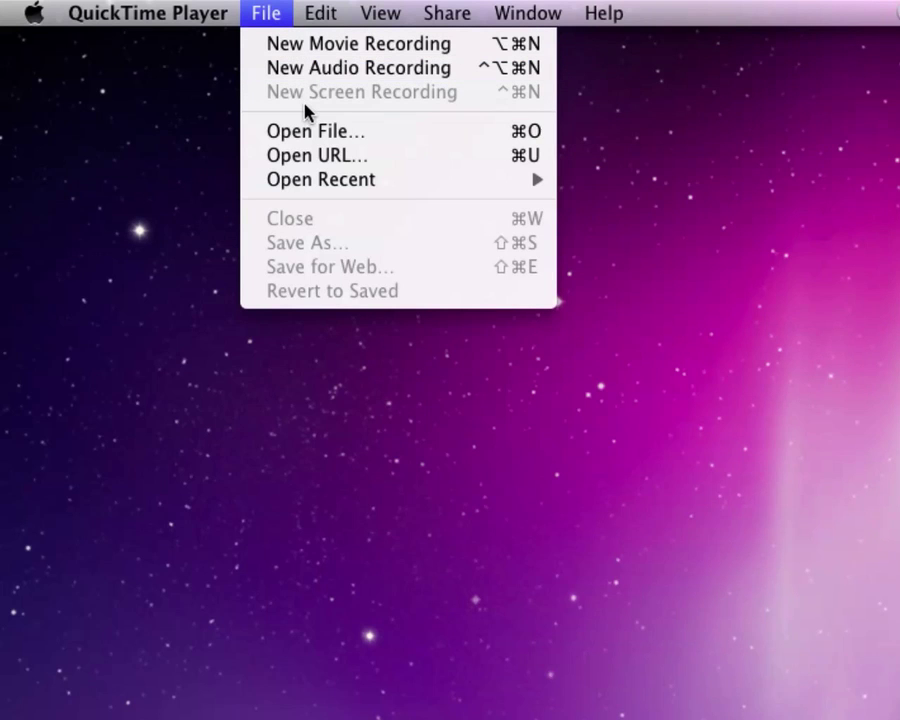
mouse_move(180, 24)
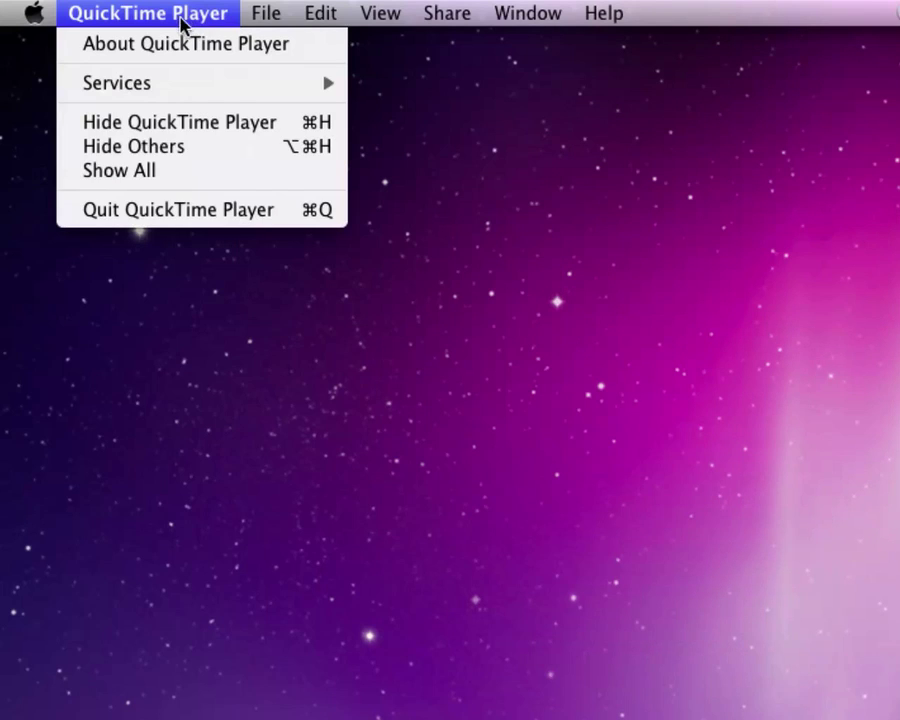
drag(493, 214, 547, 298)
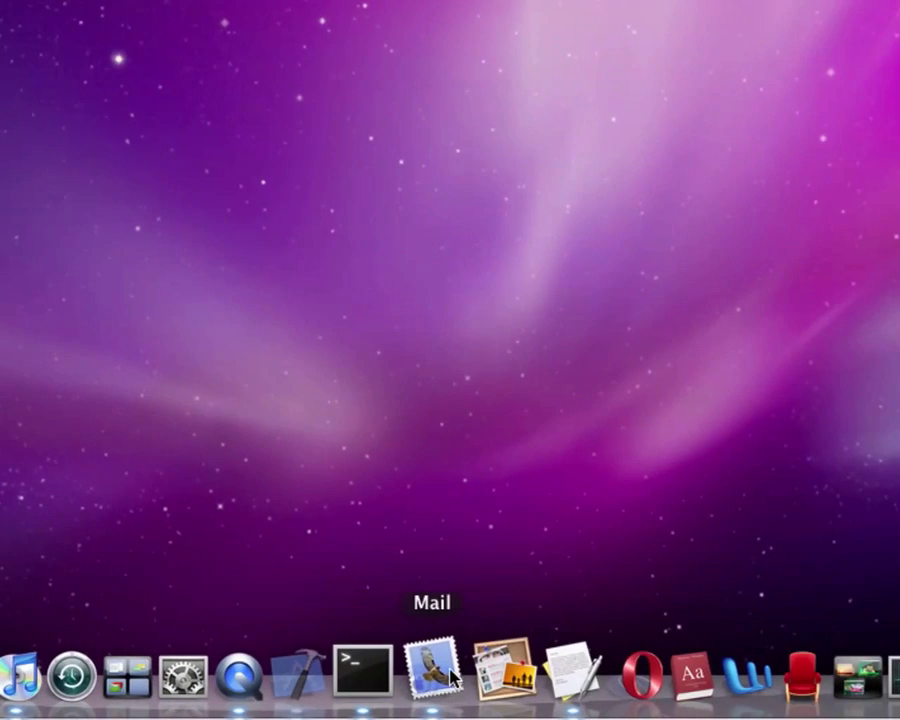
Show the Mail message window, close it, and hide the Mail application
click(452, 678)
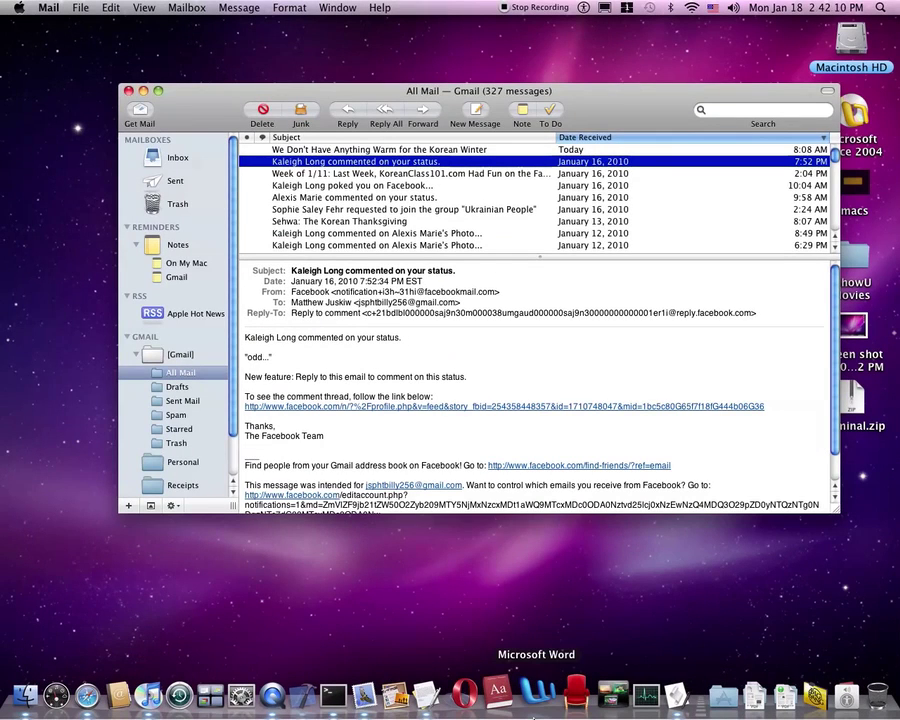
key(super+w)
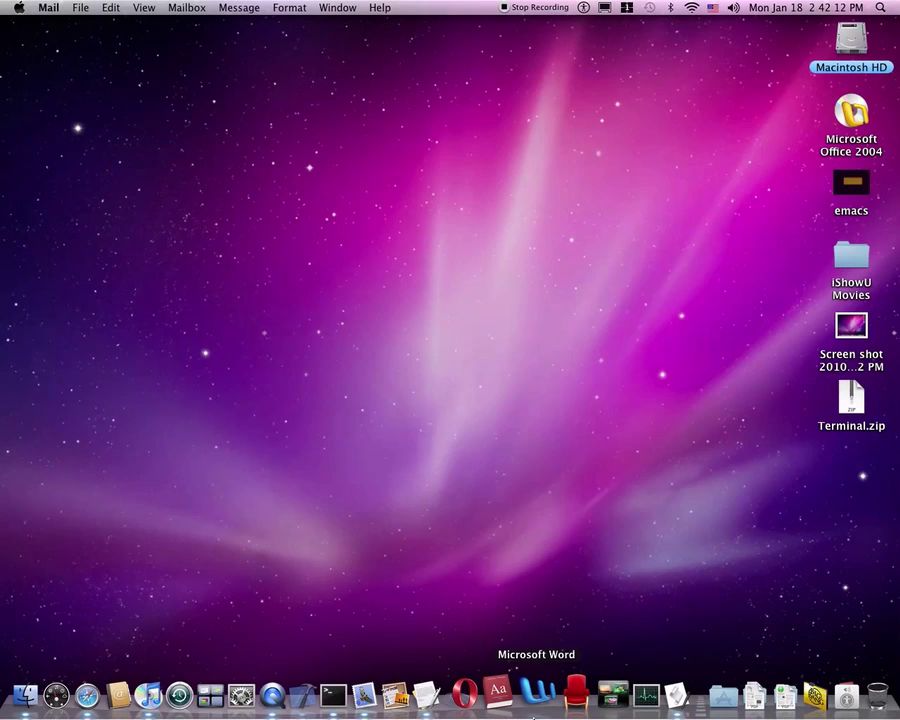
right_click(383, 690)
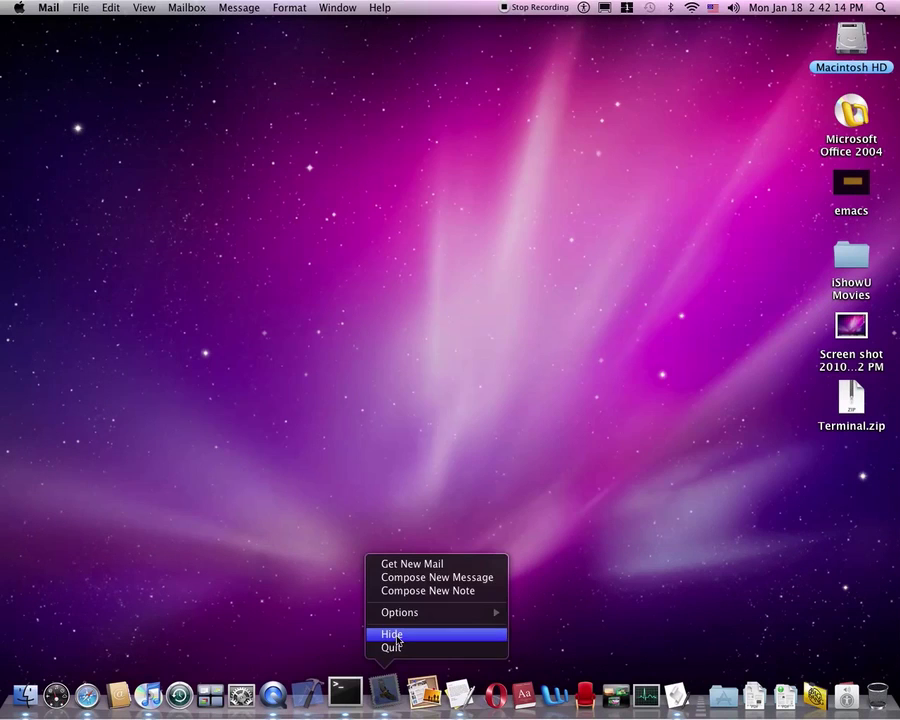
click(396, 636)
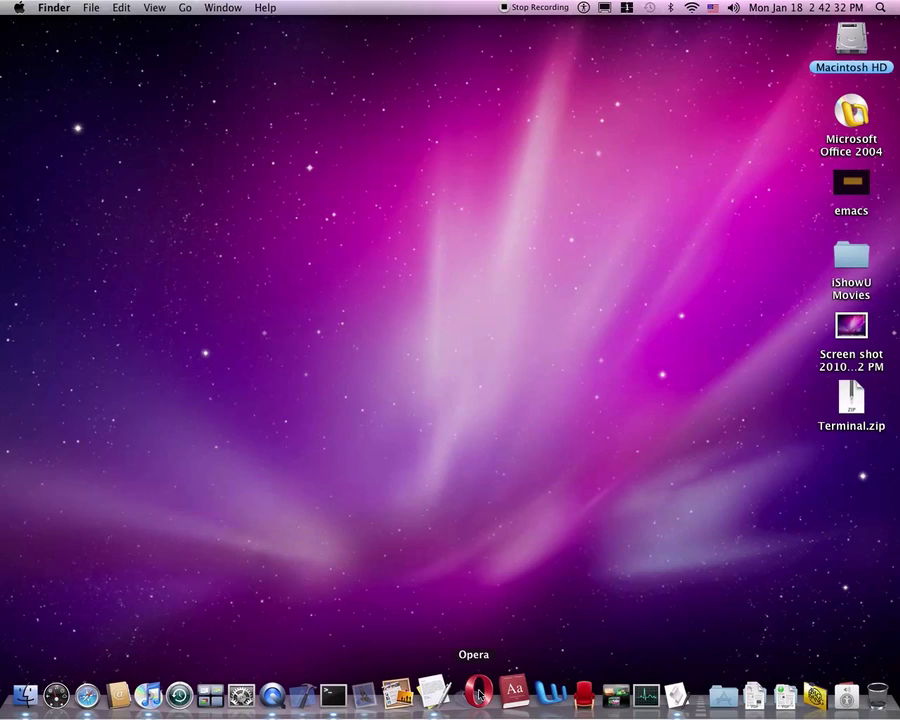
Switch to Safari, view the contextual commands for the word "Specs" on the Online Stopwatch page, and quit Safari
click(108, 700)
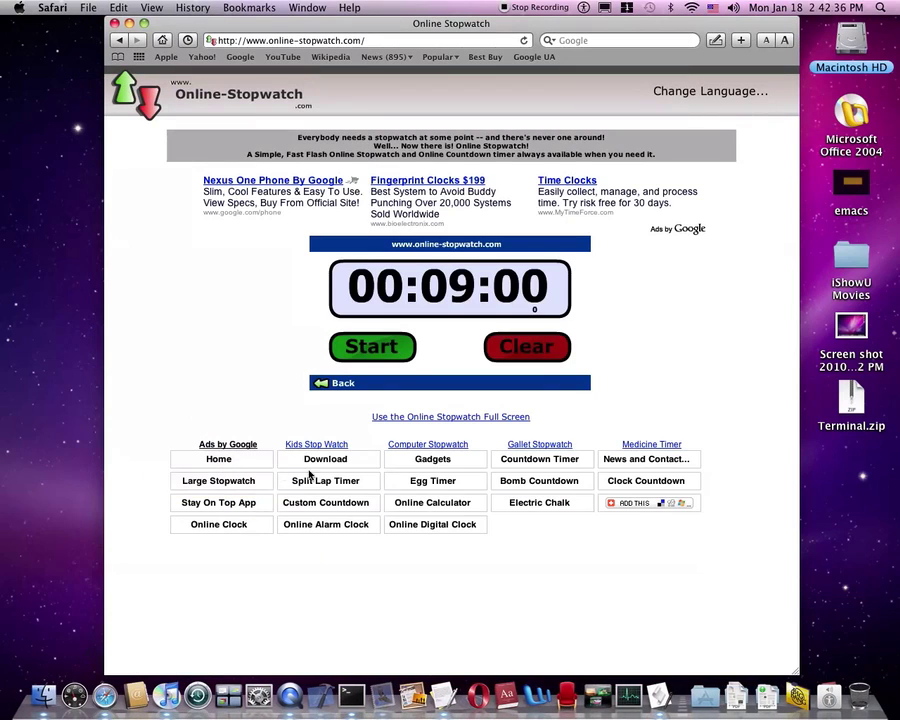
right_click(237, 200)
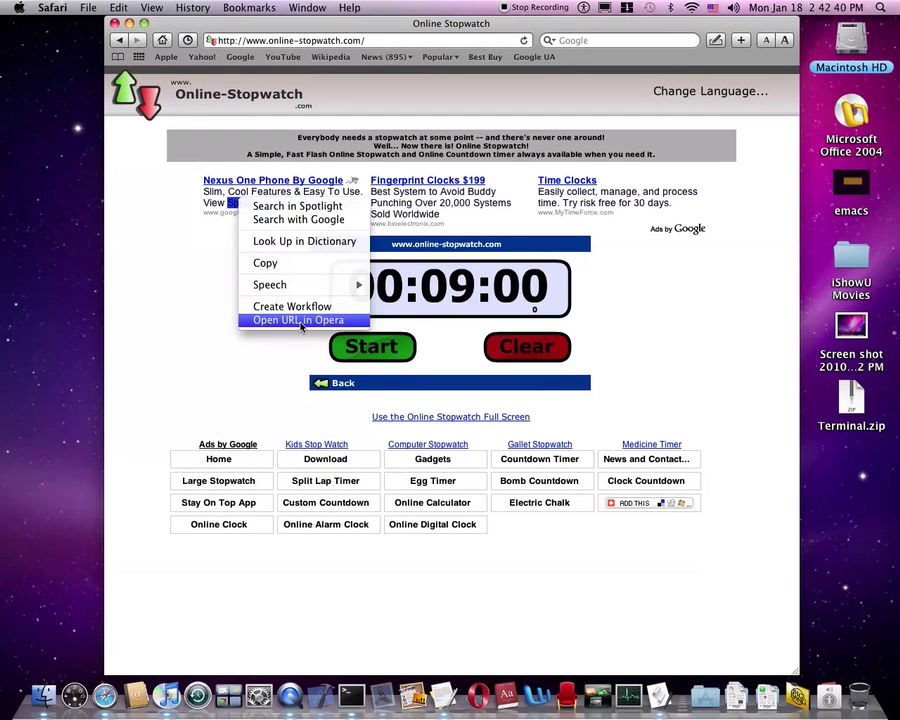
click(181, 277)
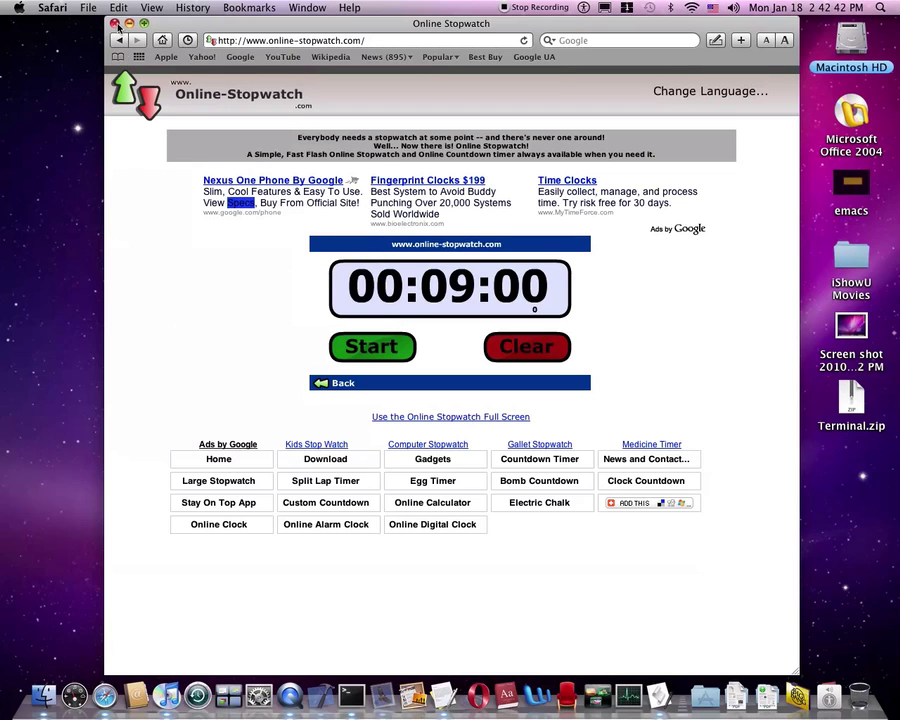
key(super+q)
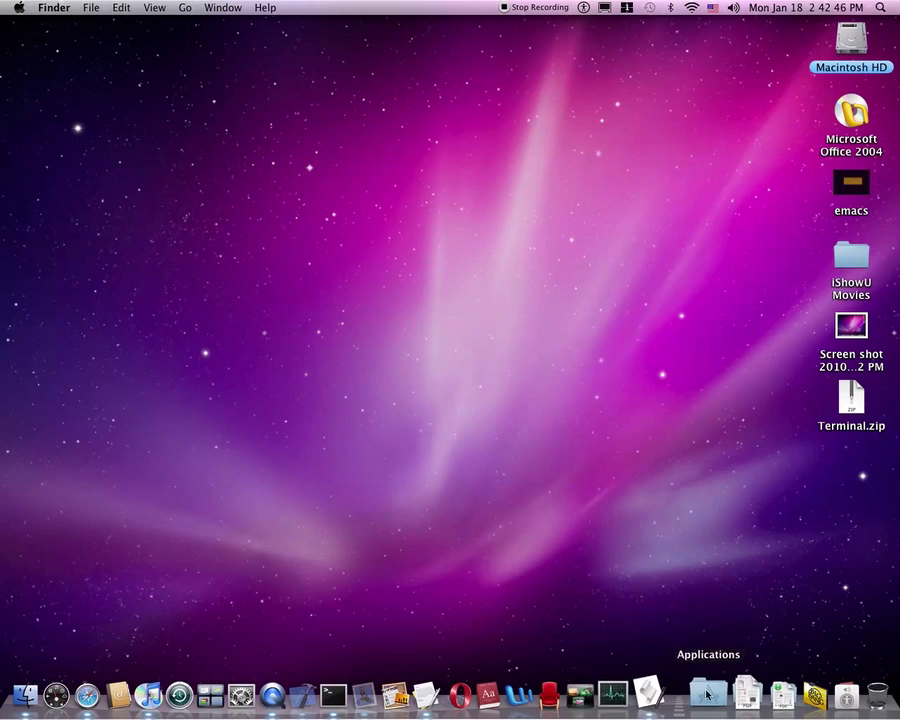
Open Dictionary, look through the Apple, Wikipedia and Dictionary reference sources, and close its window
click(505, 700)
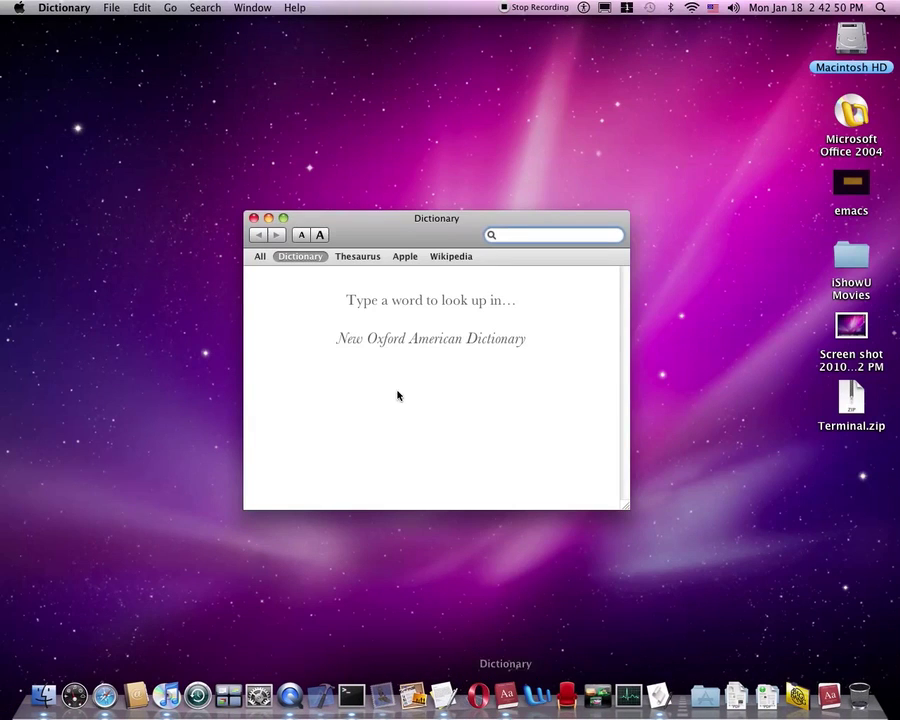
click(404, 257)
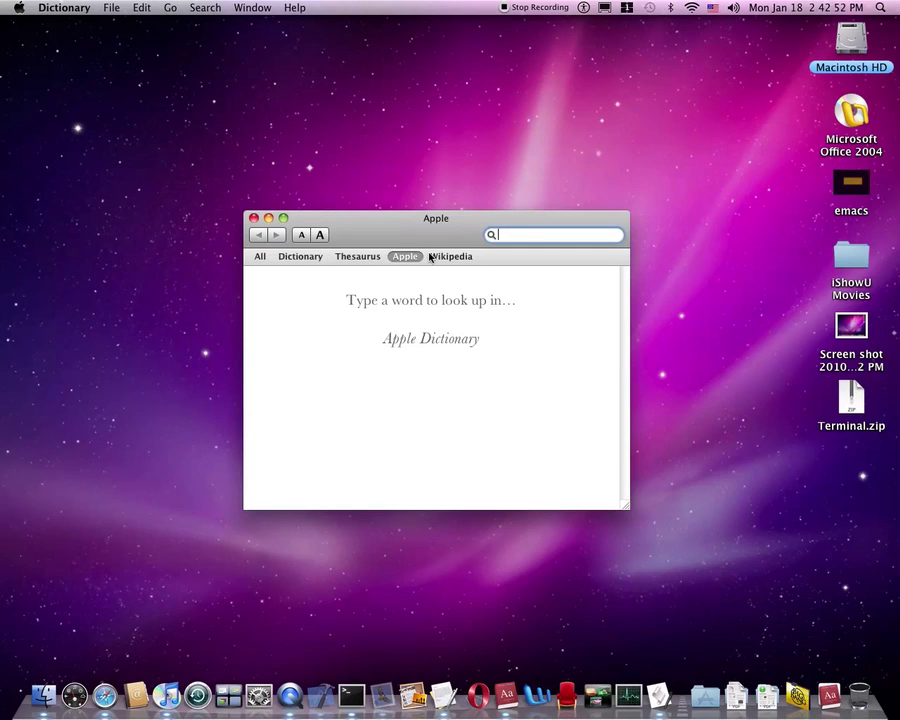
click(450, 256)
click(315, 258)
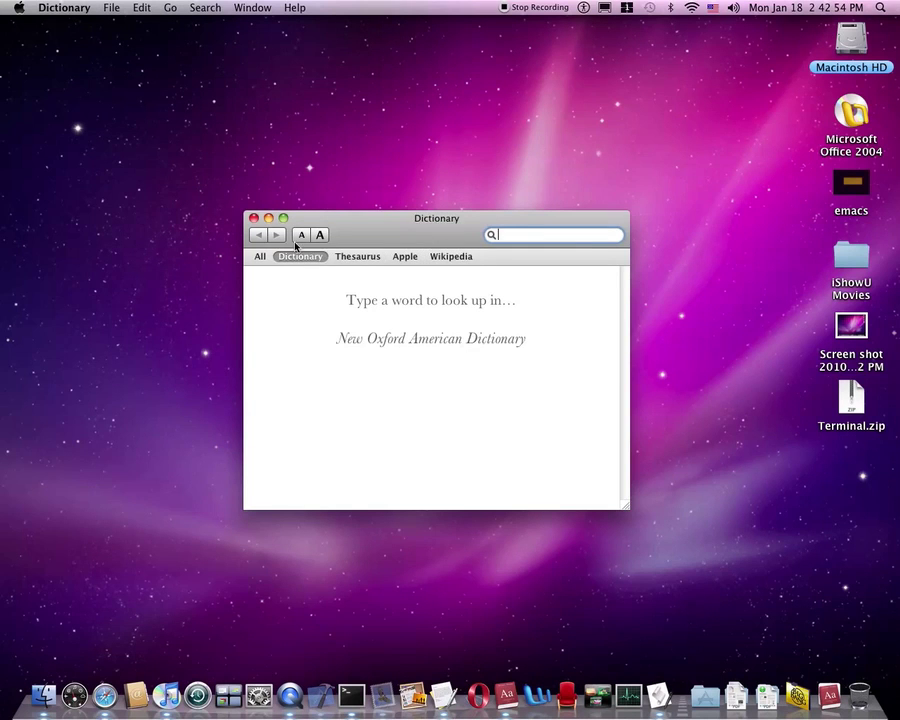
click(253, 219)
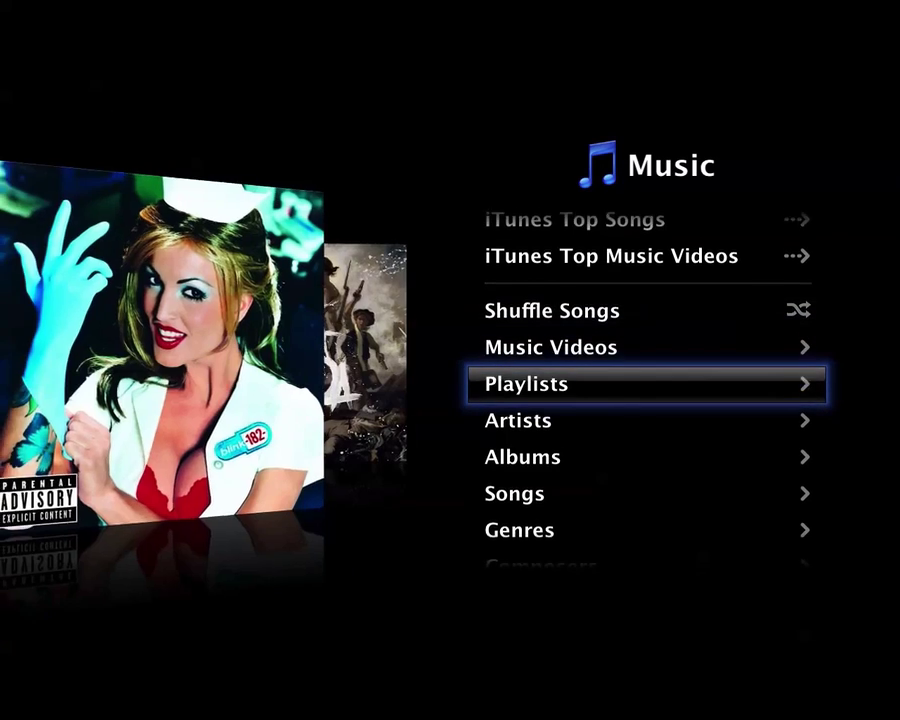
Browse Front Row's Music list down to Composers and back up to iTunes Top Songs, and exit to the desktop
key(Down)
key(Down)
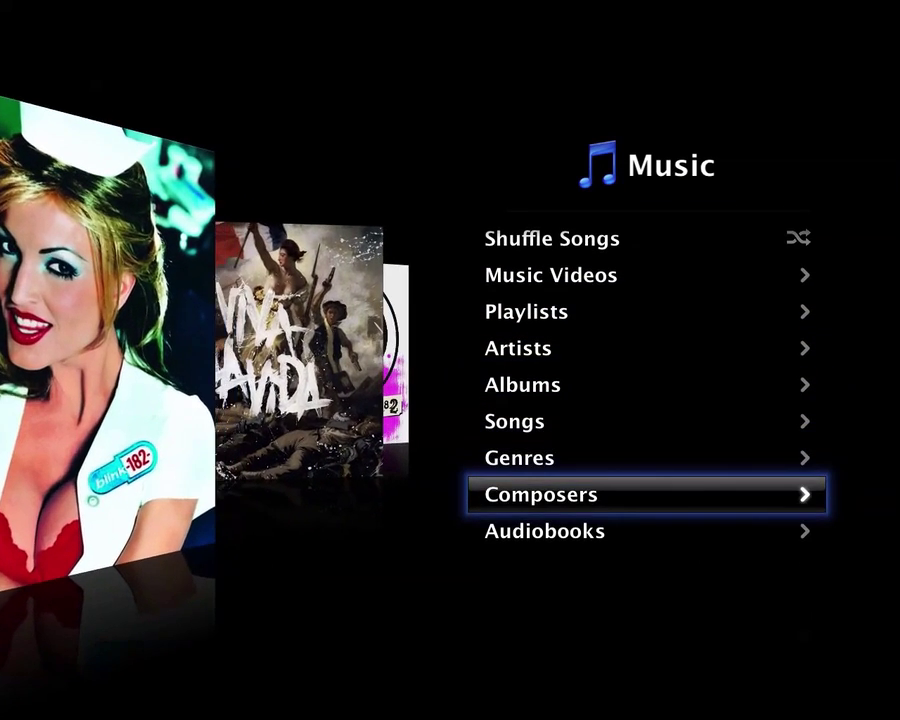
key(Up)
key(Up)
key(Up)
key(Up)
key(Up)
key(Up)
key(Up)
key(Up)
key(Up)
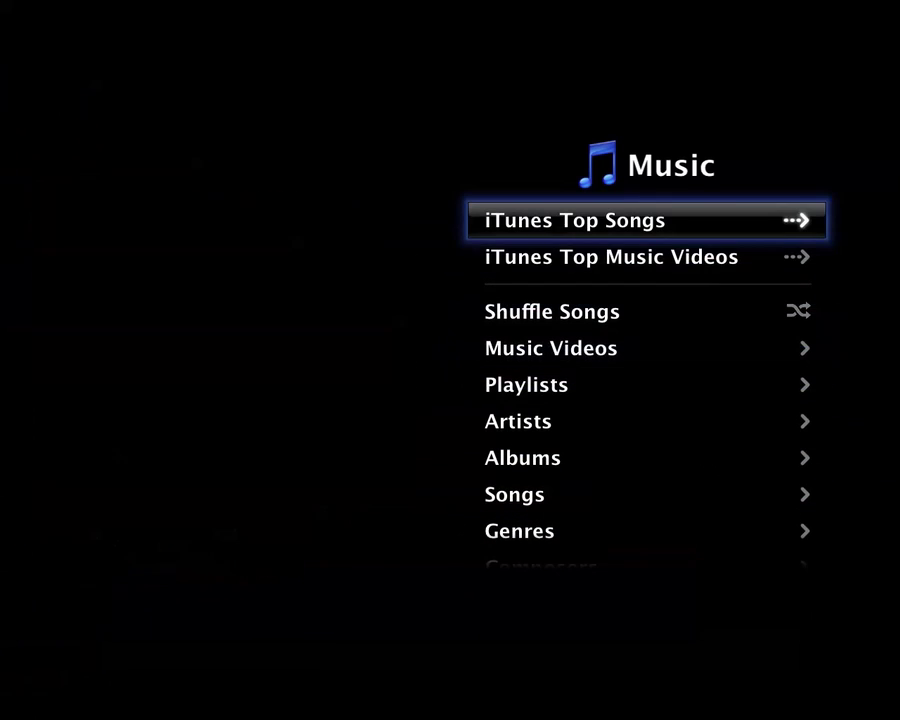
key(Escape)
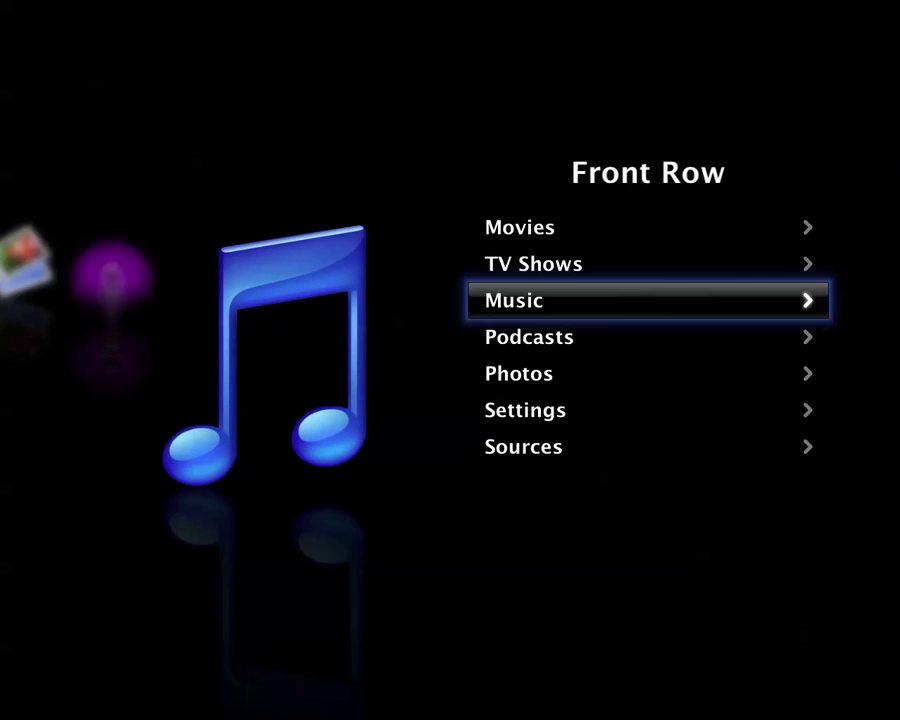
key(Escape)
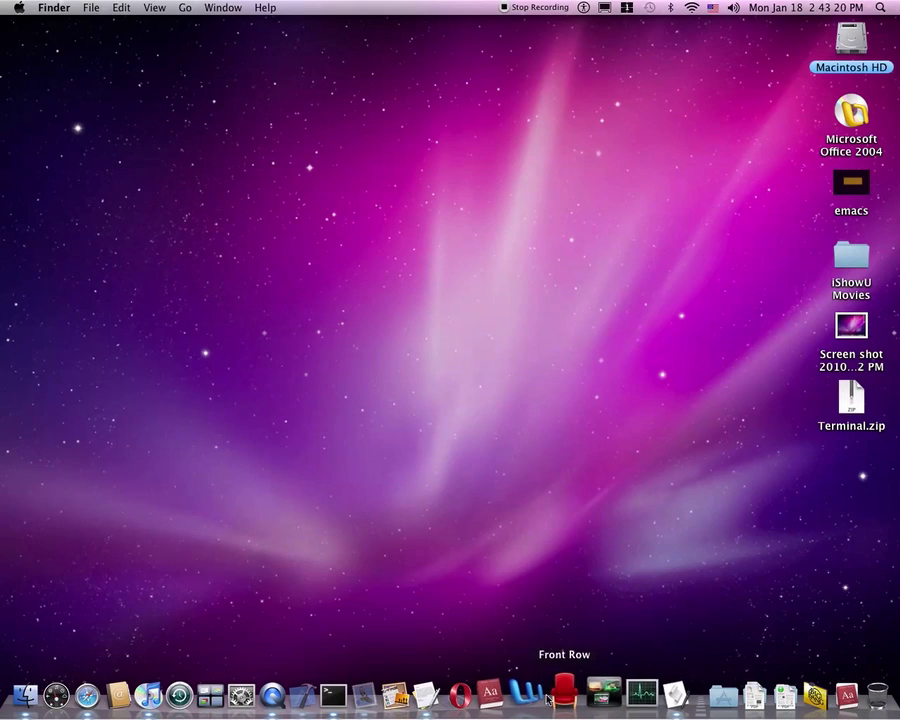
Open five Finder windows showing the home folder
click(44, 690)
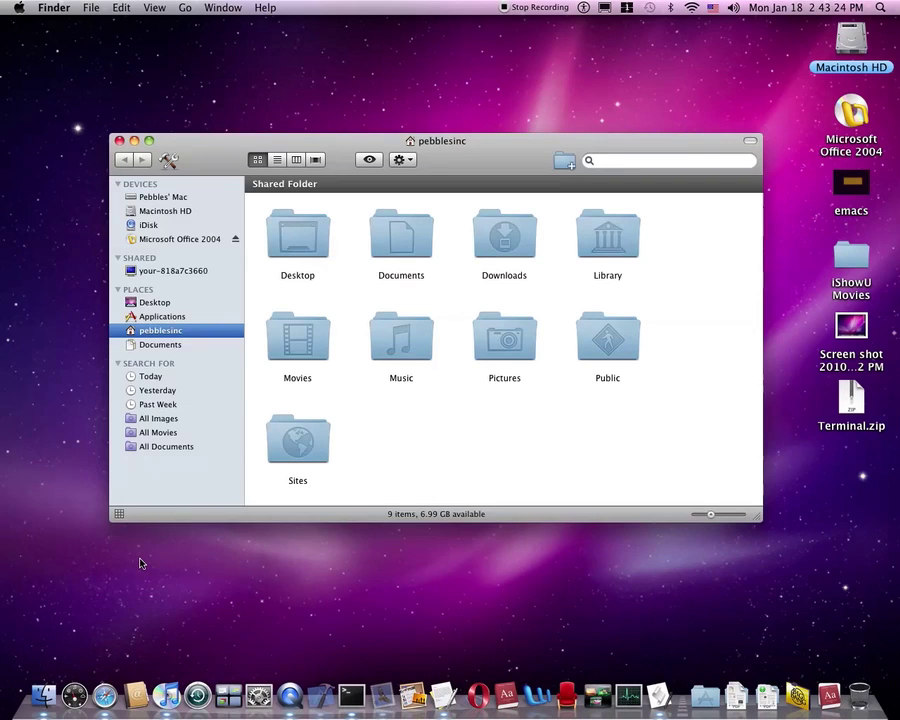
key(super+n)
key(super+n)
key(super+n)
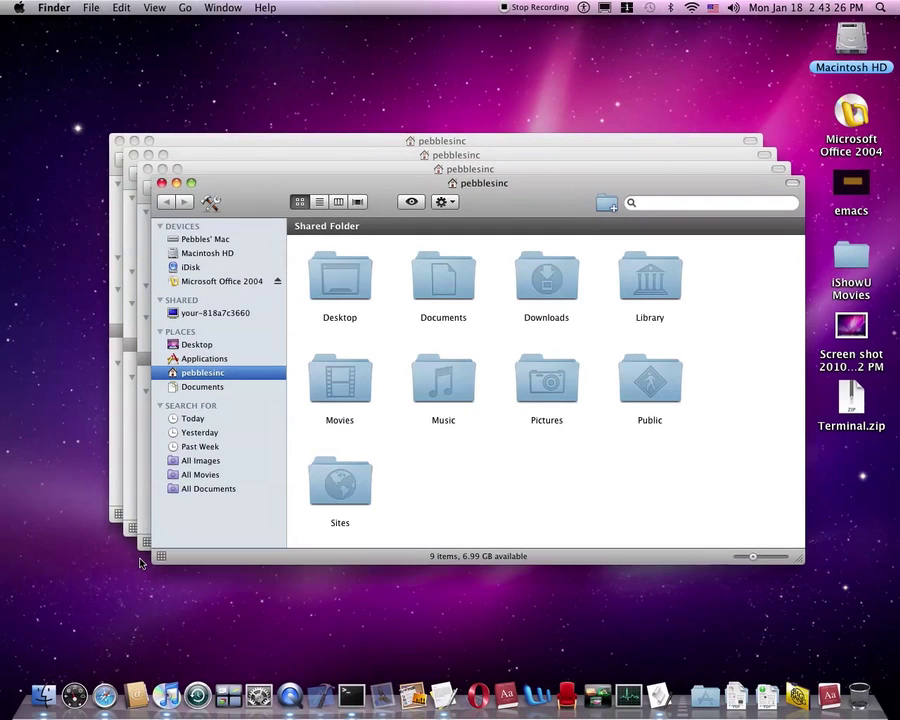
key(super+n)
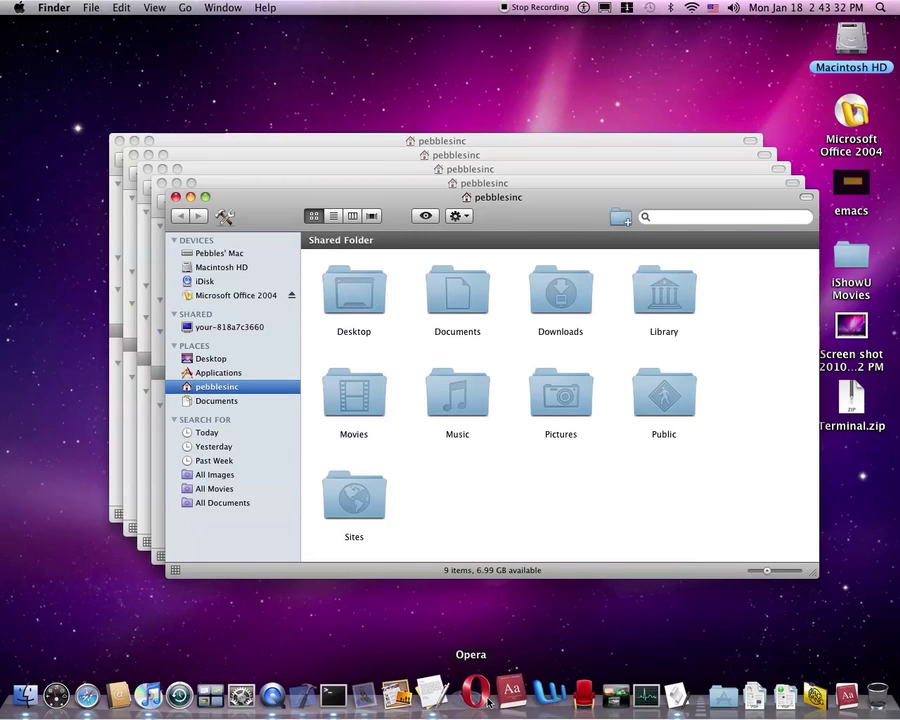
Open three Dictionary windows over the Finder windows
click(511, 690)
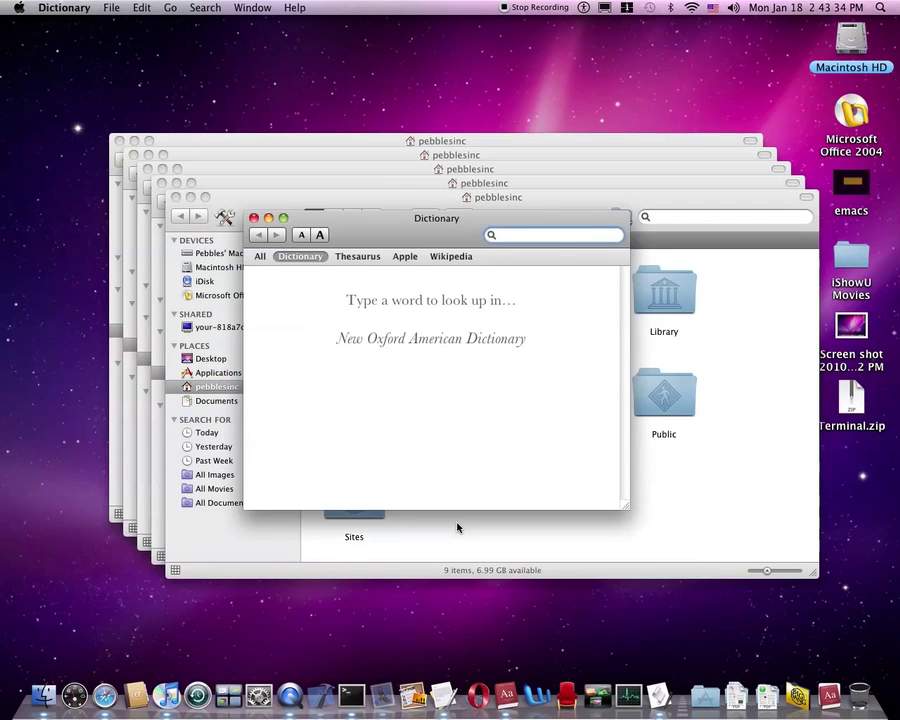
key(super+n)
key(super+n)
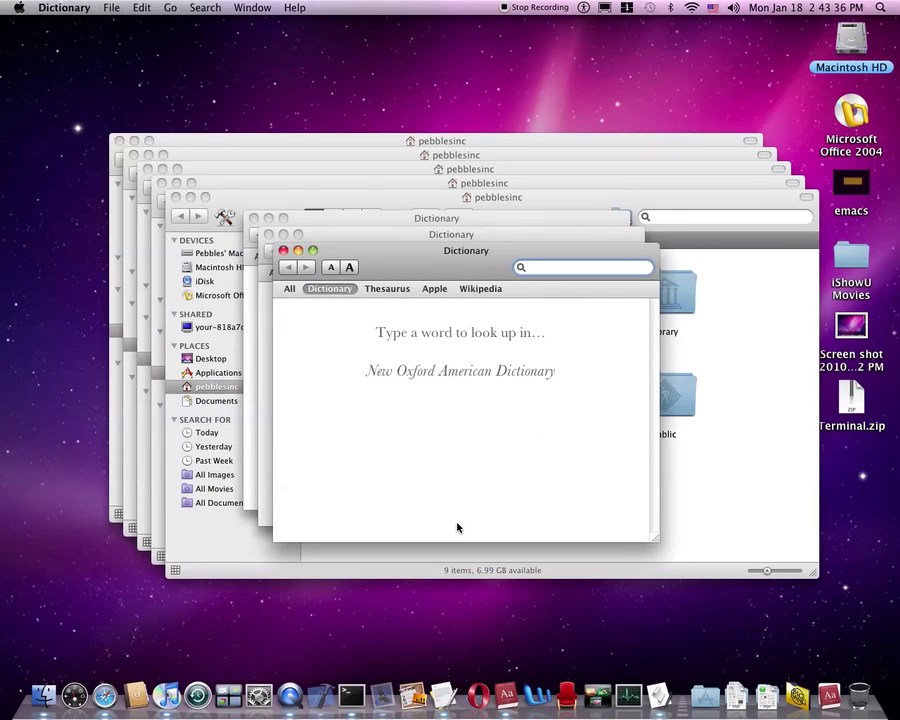
Open a Safari window and show the Top Sites page in it
click(100, 692)
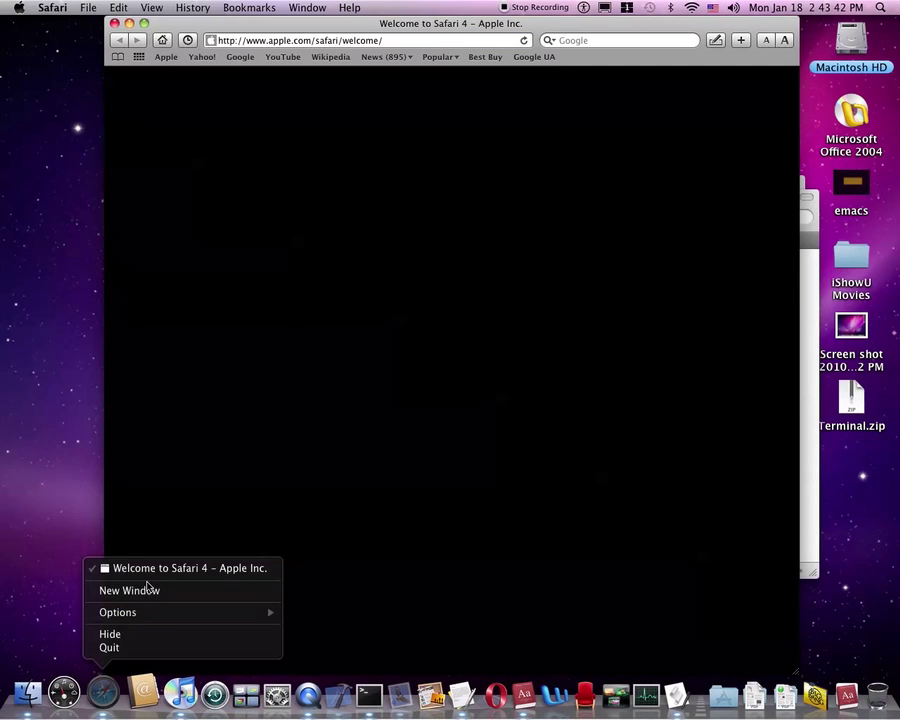
click(199, 474)
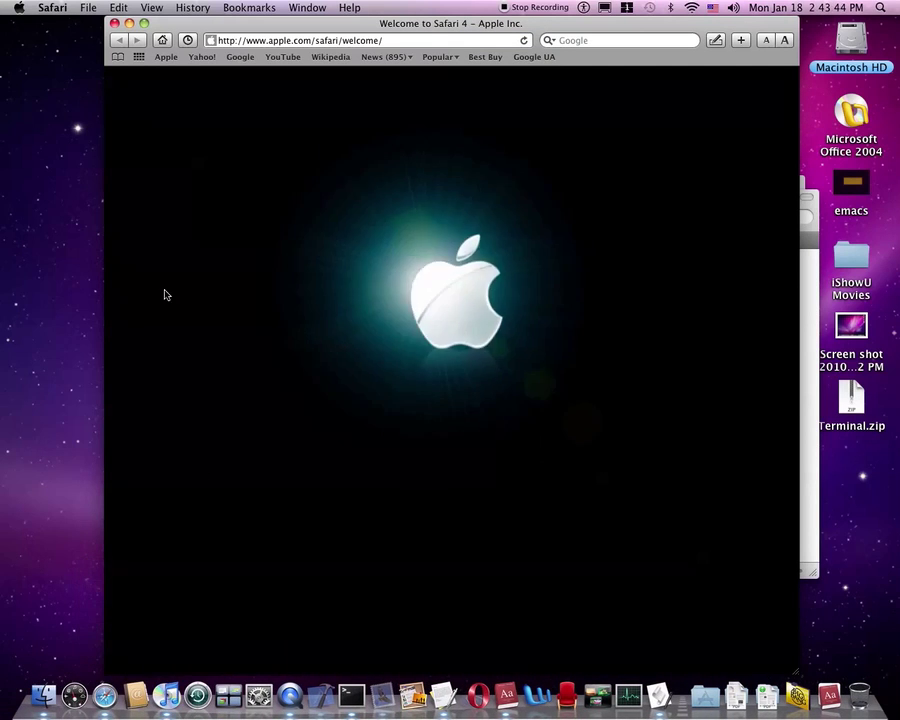
click(138, 57)
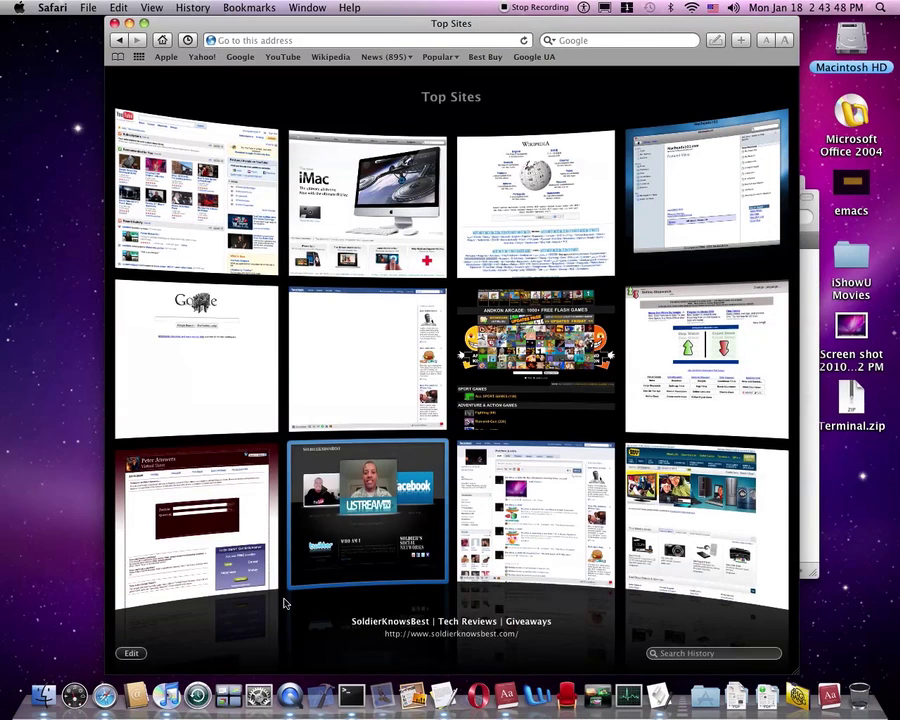
Show all open windows with Exposé and enlarge the preview of one Dictionary window
key(F9)
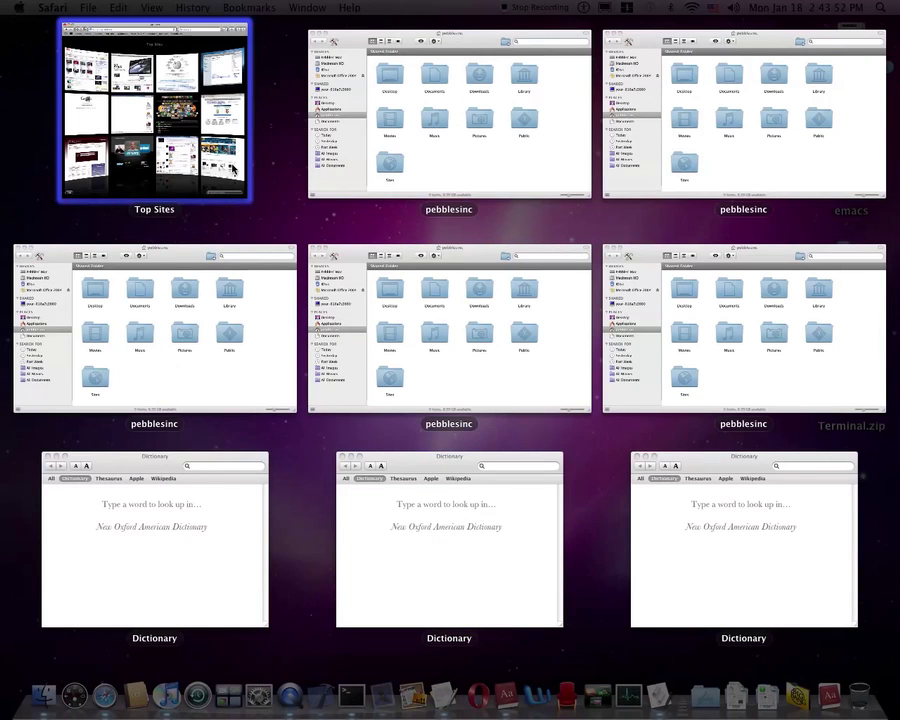
key(space)
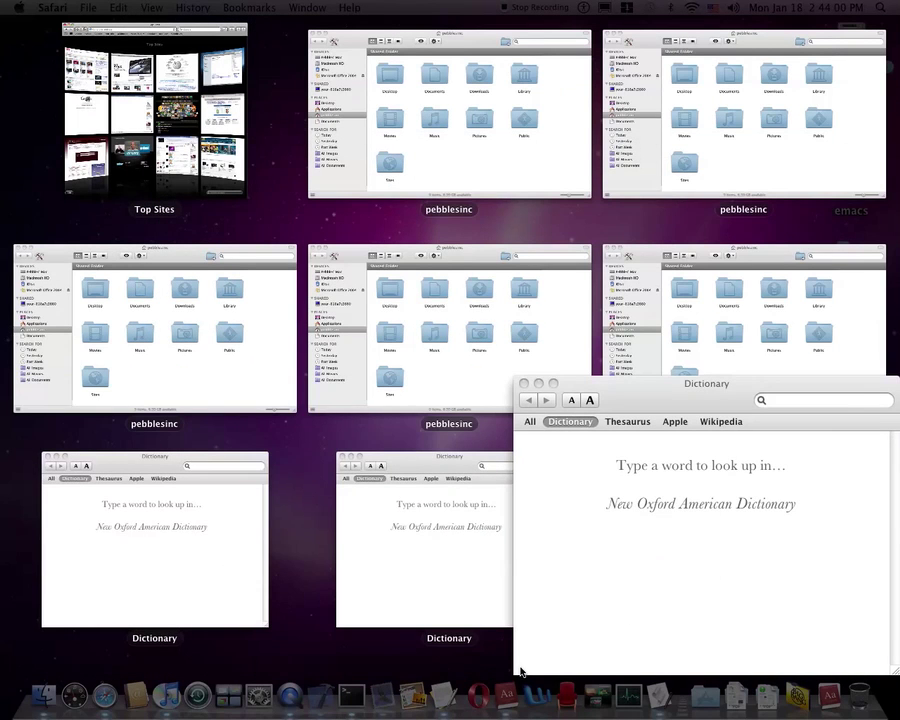
Preview the open windows of Dictionary, Finder and Safari one application at a time with Exposé, and bring the Top Sites window forward
click(506, 697)
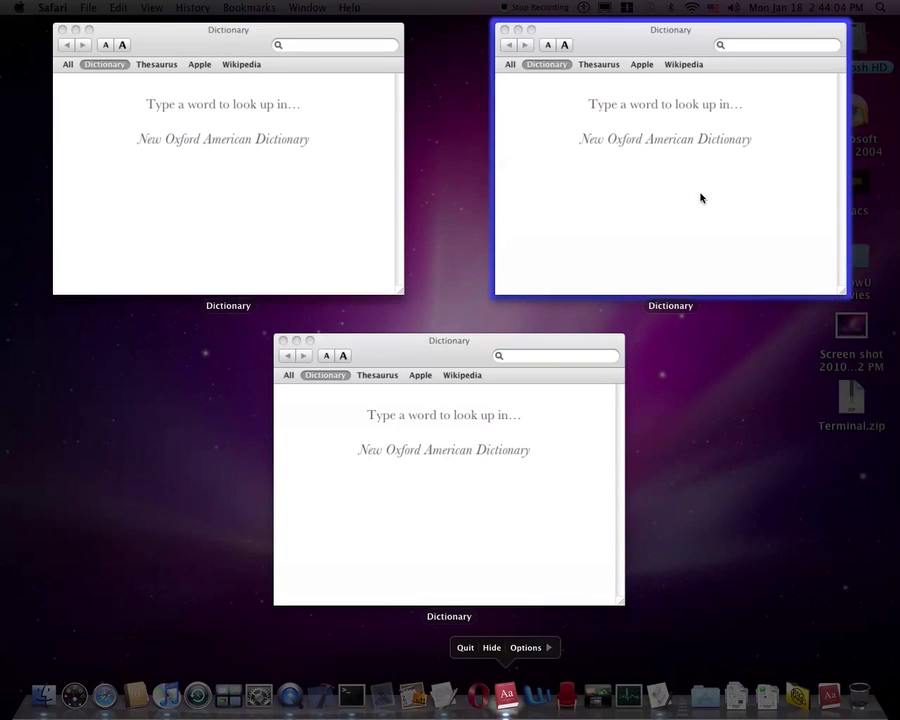
click(52, 700)
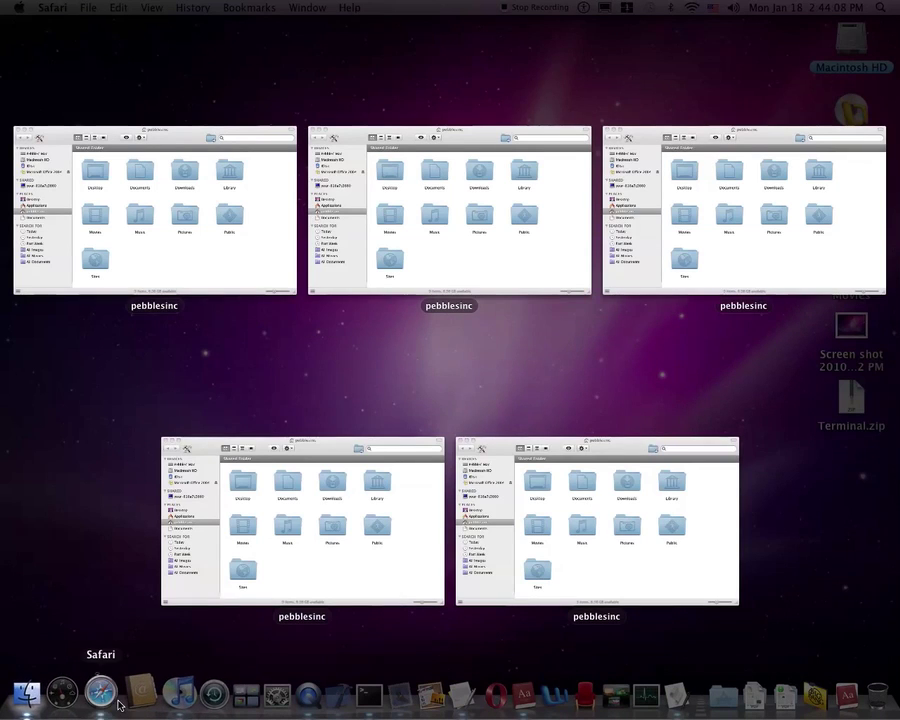
click(110, 700)
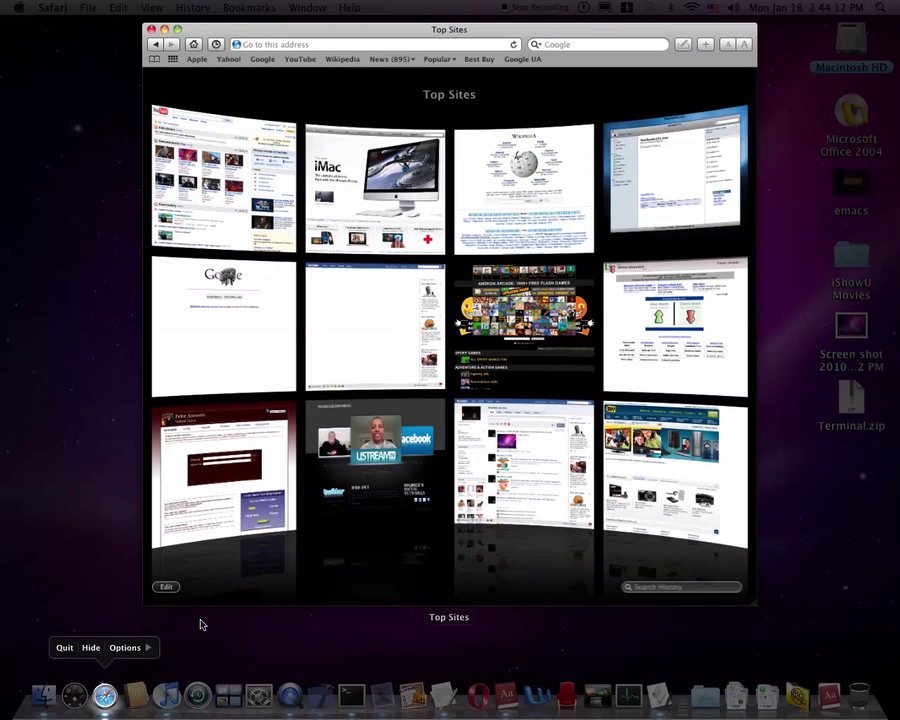
click(316, 474)
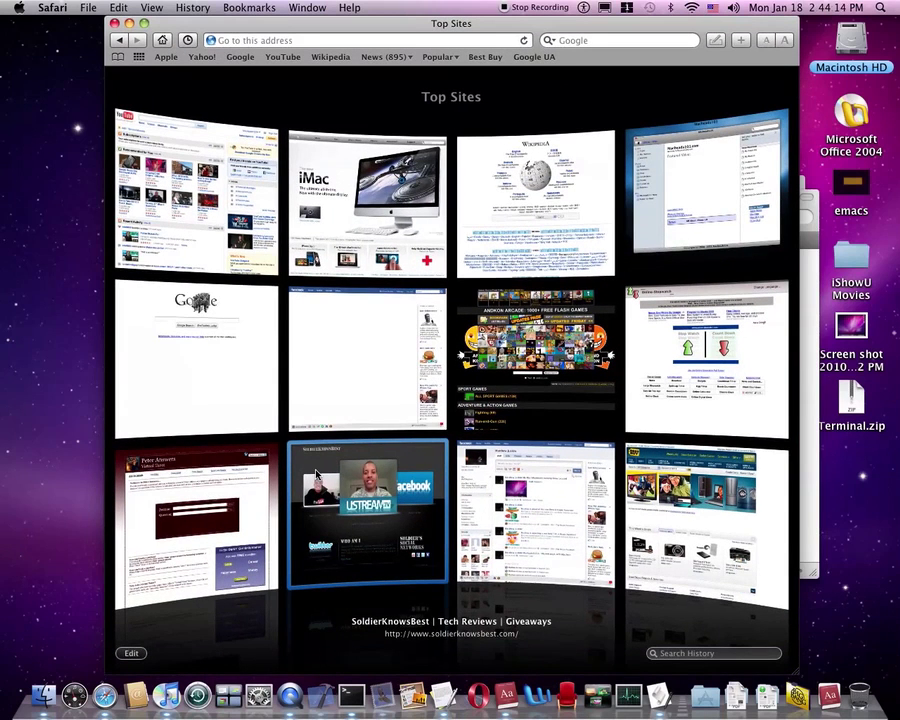
Close the Safari Top Sites window and all three Dictionary windows
key(super+q)
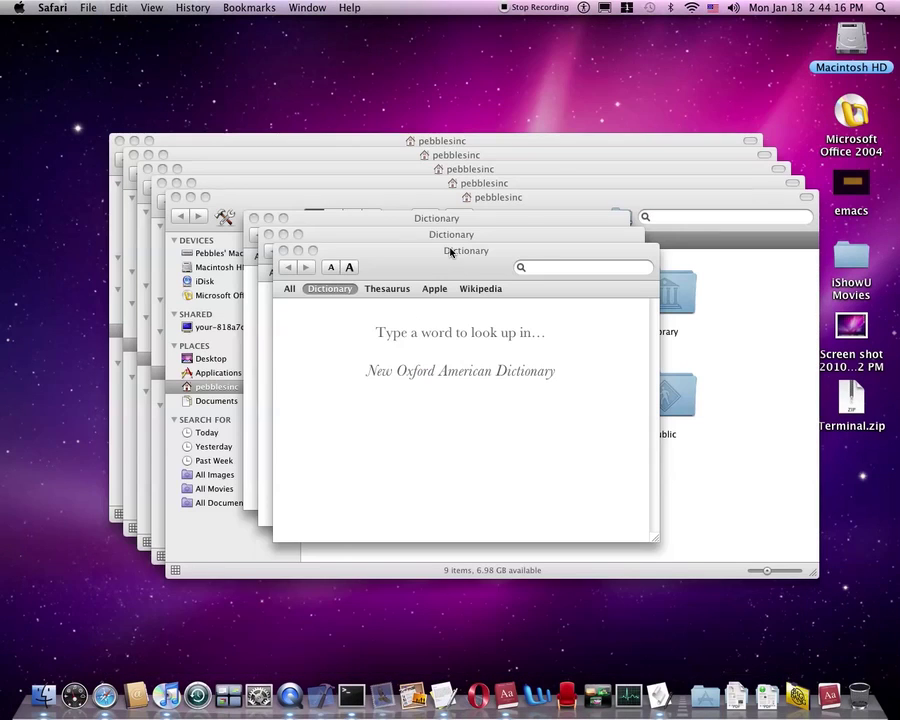
key(super+w)
key(super+w)
key(super+w)
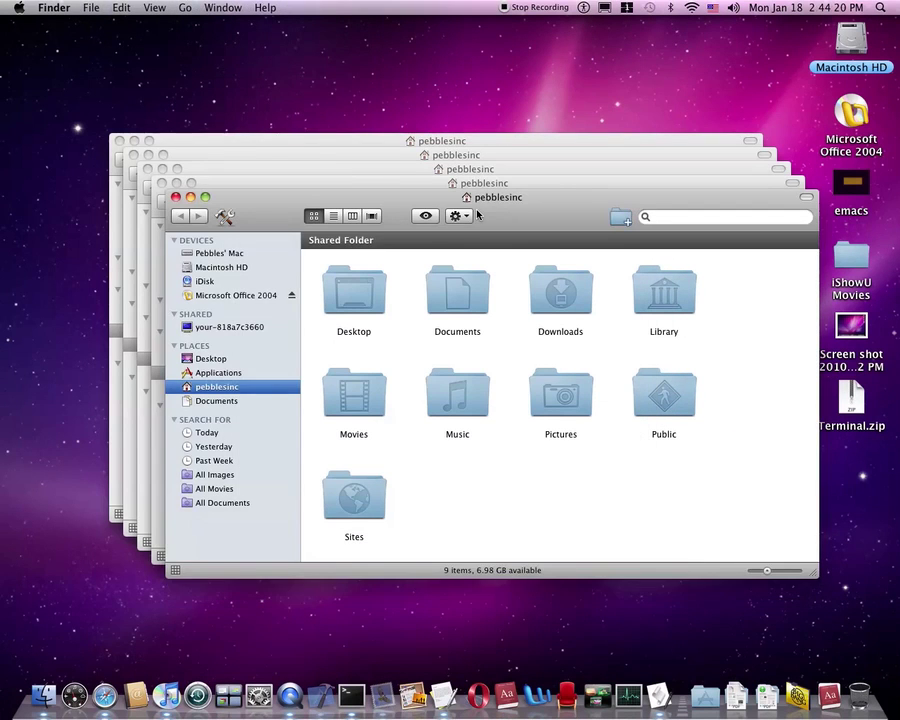
Close all five Finder home folder windows to clear the desktop
key(super+w)
key(super+w)
key(super+w)
key(super+w)
key(super+w)
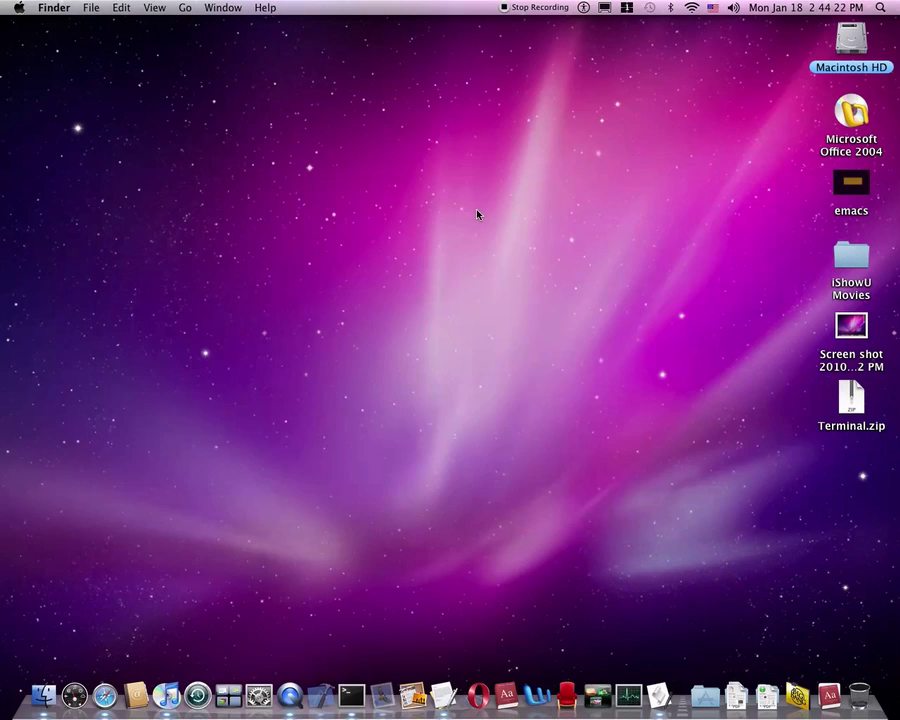
drag(460, 197, 410, 300)
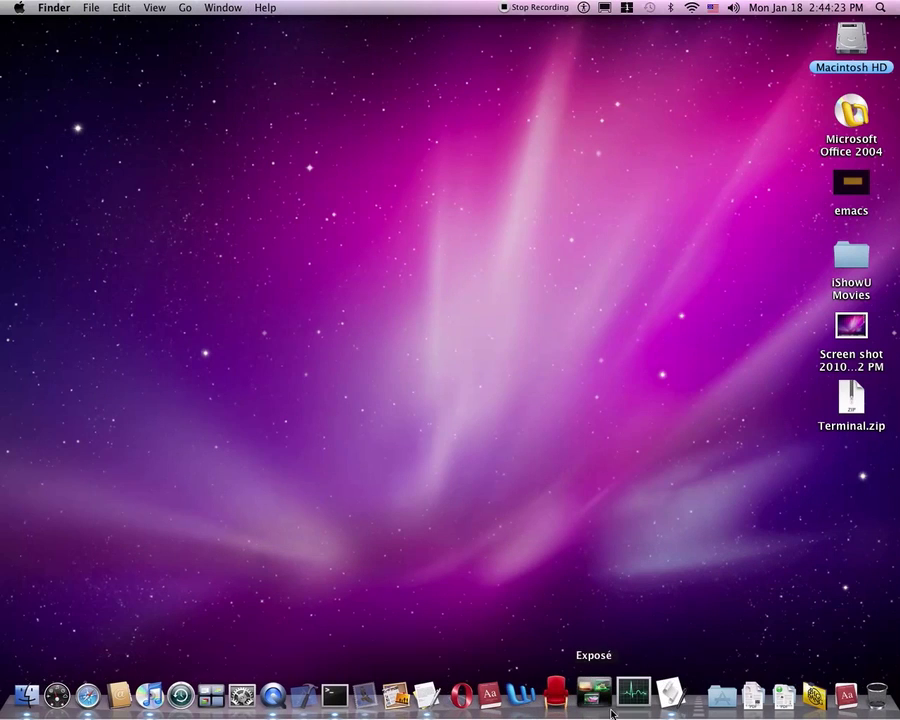
Open the Applications stack in the Dock, look through its applications, and close it
click(697, 707)
scroll(690, 400, down, 2)
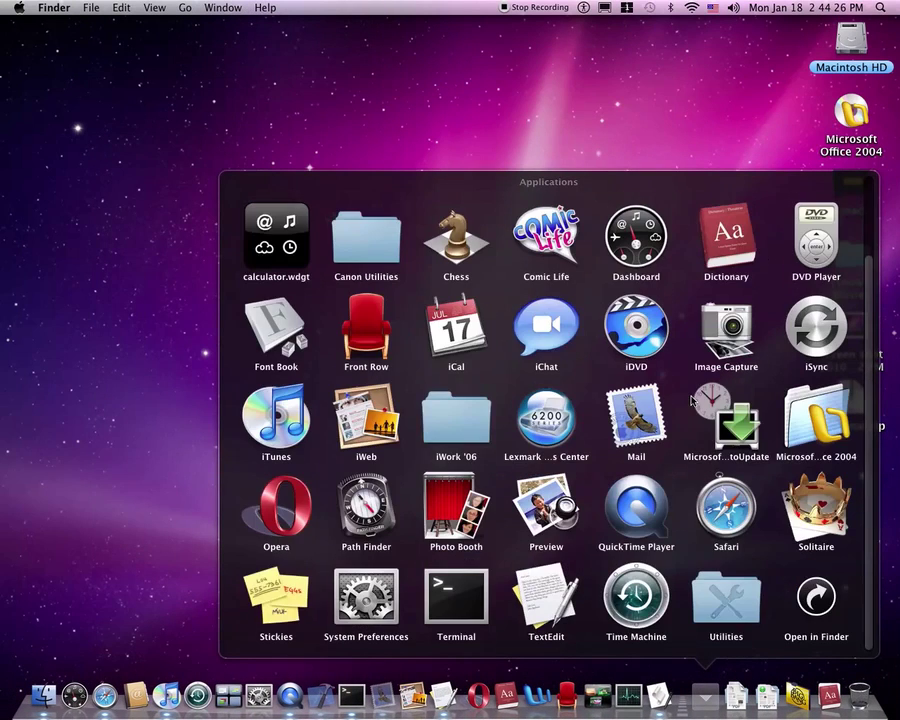
scroll(689, 392, up, 2)
scroll(689, 392, down, 2)
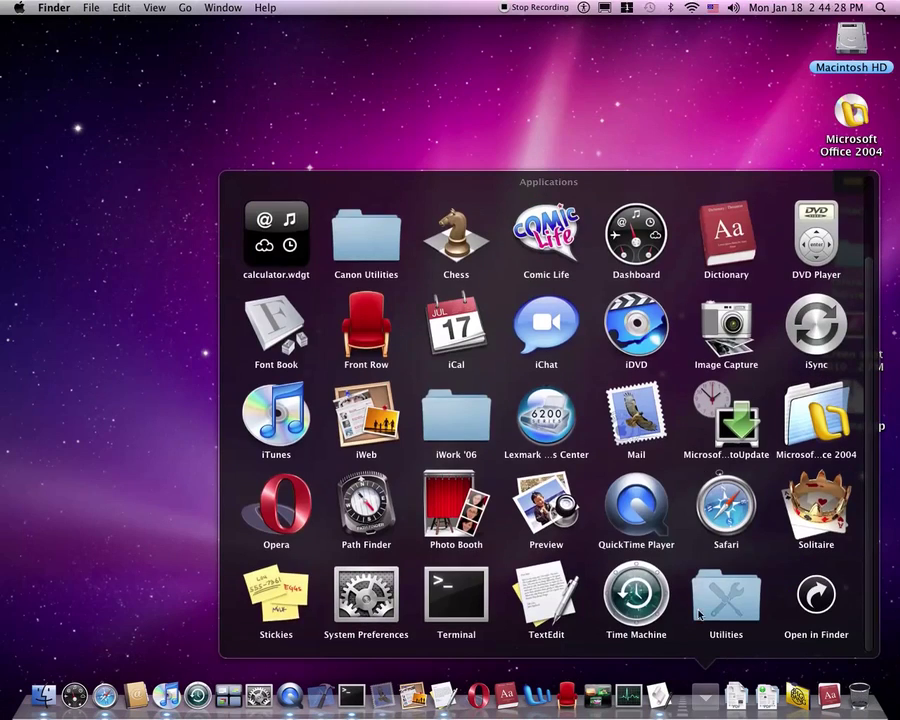
key(Escape)
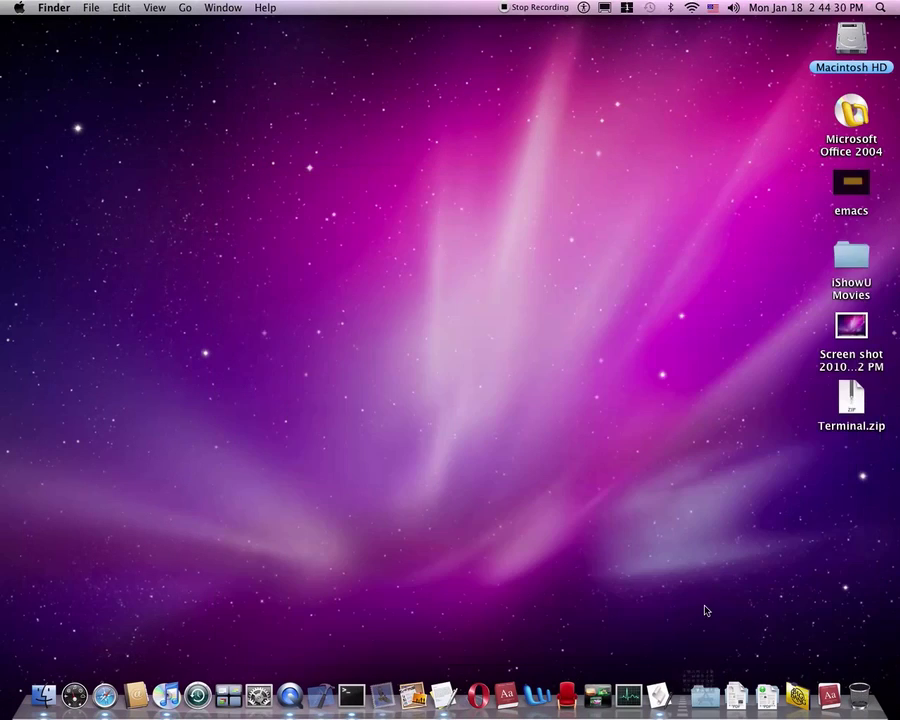
Reopen the Applications stack, view its Utilities folder, return to the applications grid and close the stack
click(705, 695)
scroll(722, 600, down, 2)
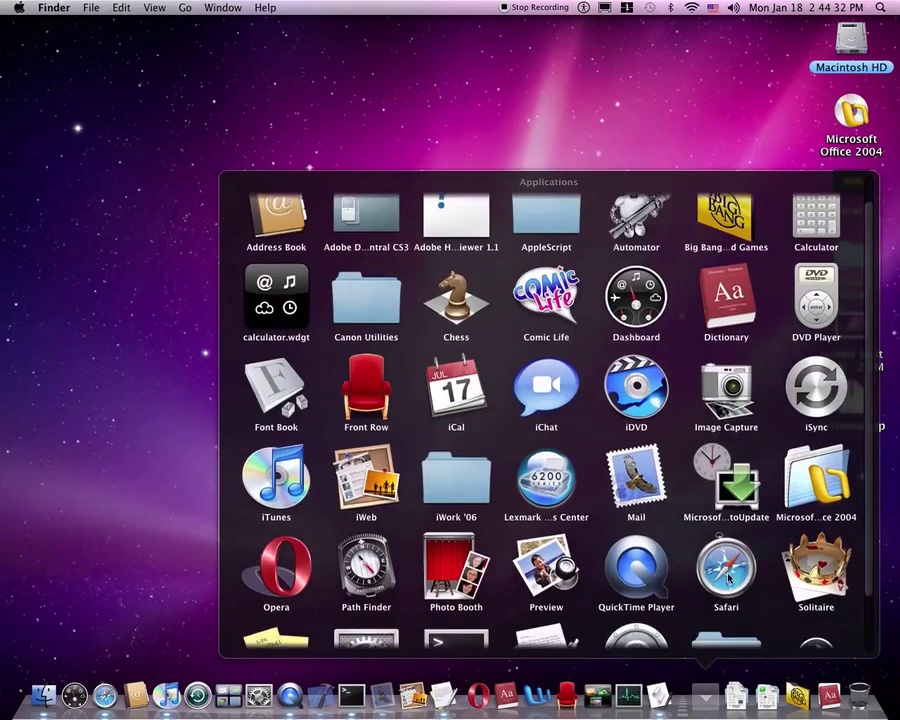
click(726, 595)
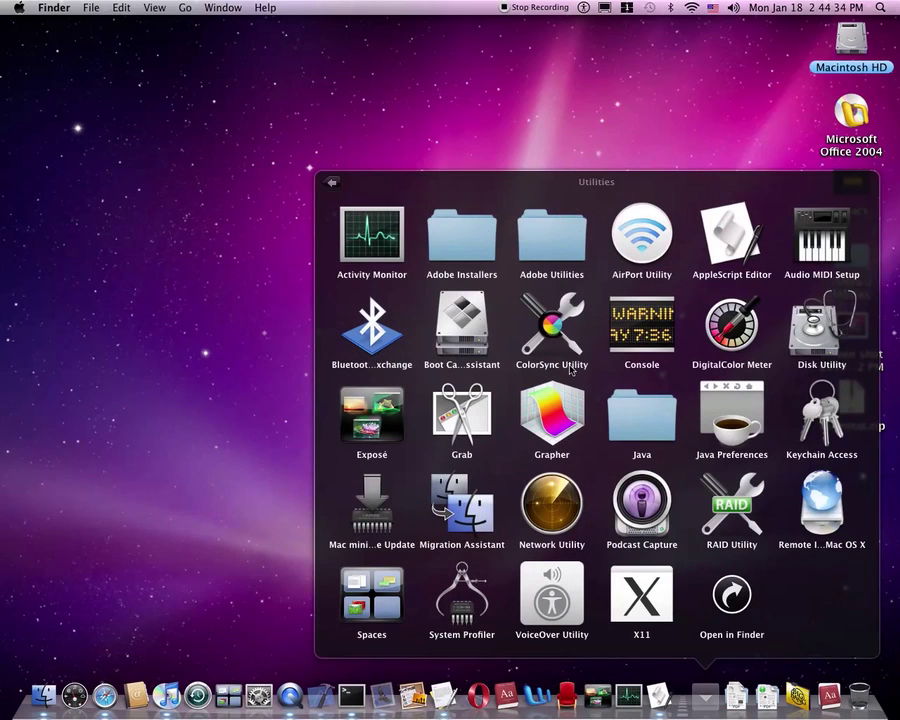
click(334, 184)
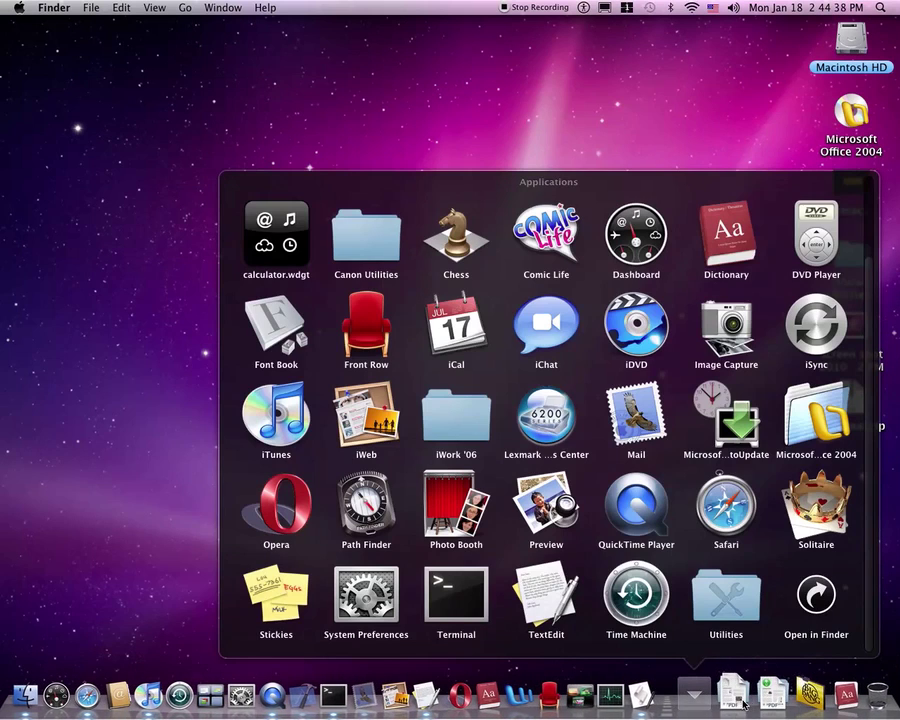
click(716, 700)
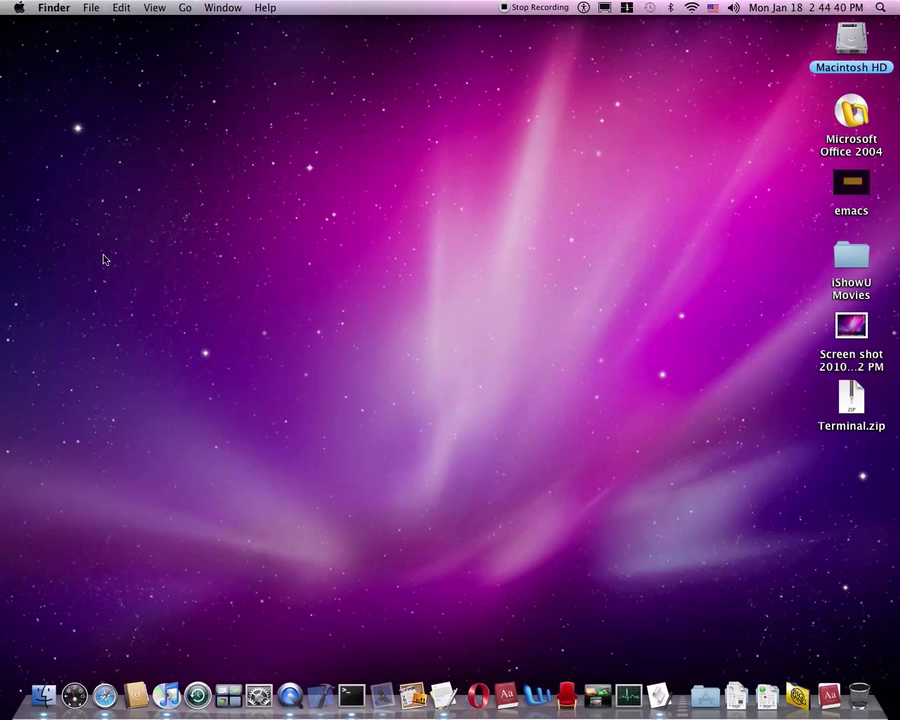
drag(348, 301, 474, 377)
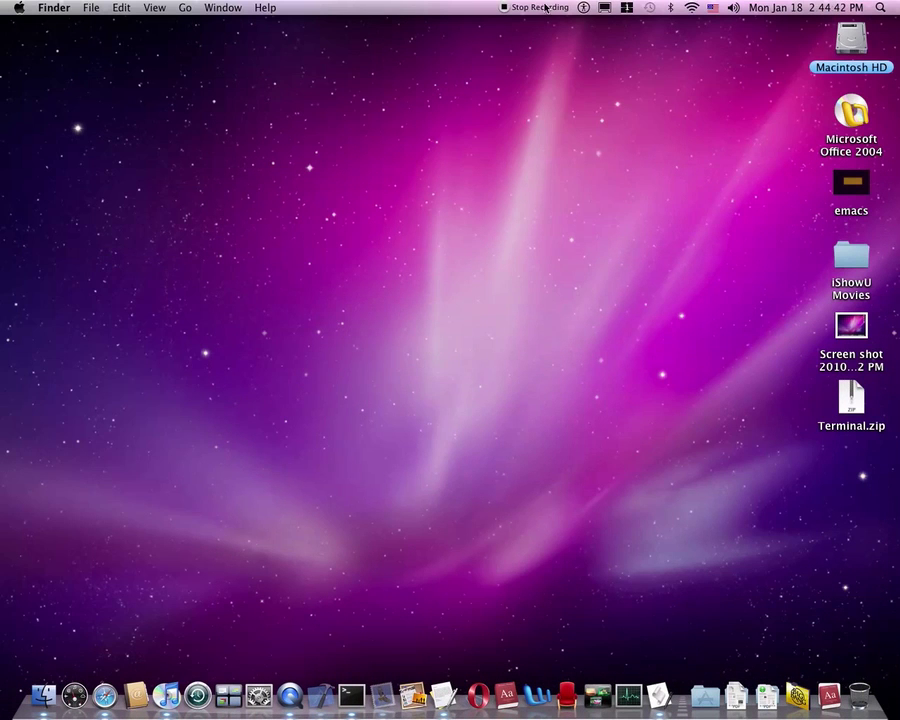